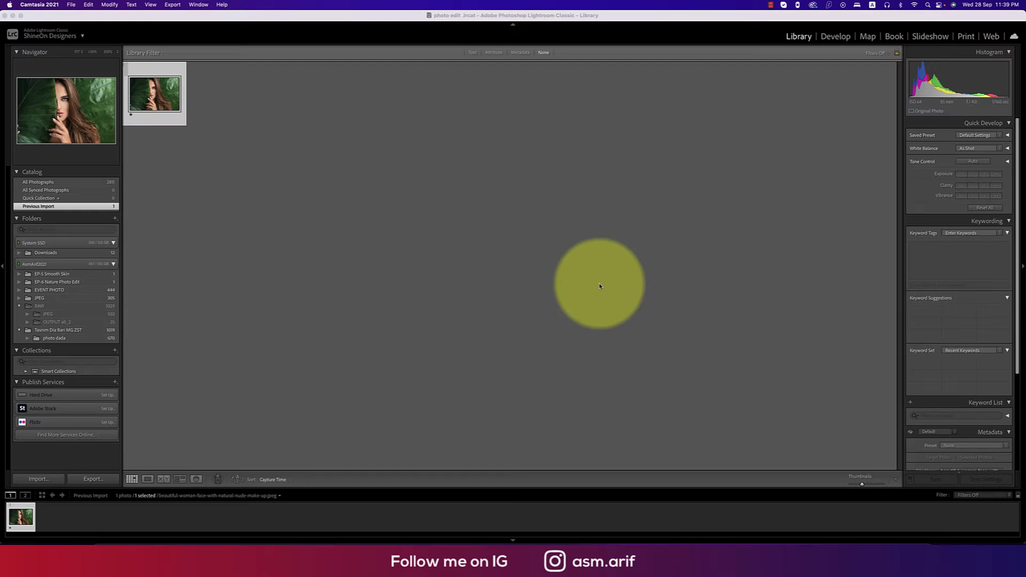
- Open the portrait photo in the Develop module and apply the cinematic 2 preset to it
double_click(155, 94)
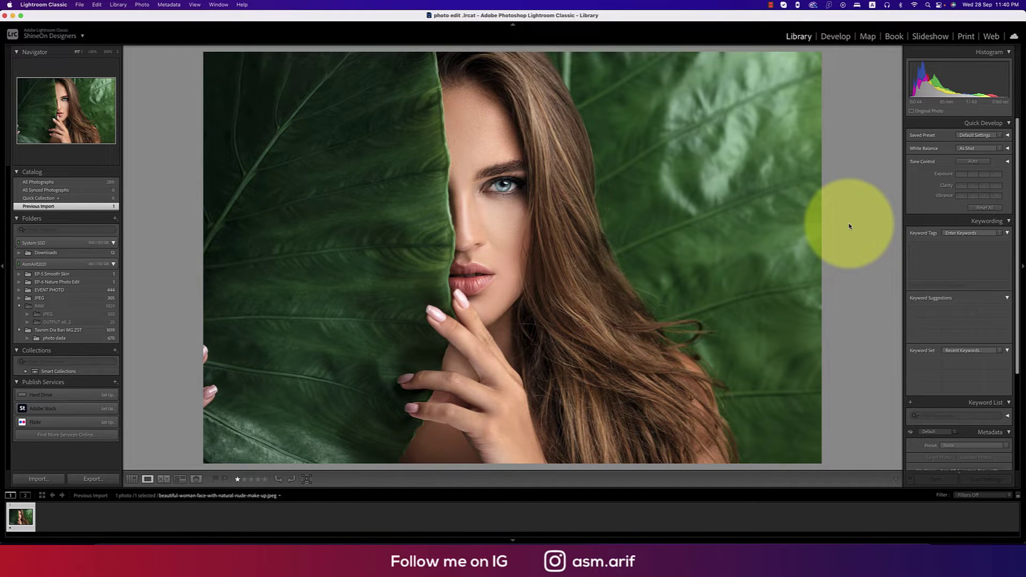
click(836, 38)
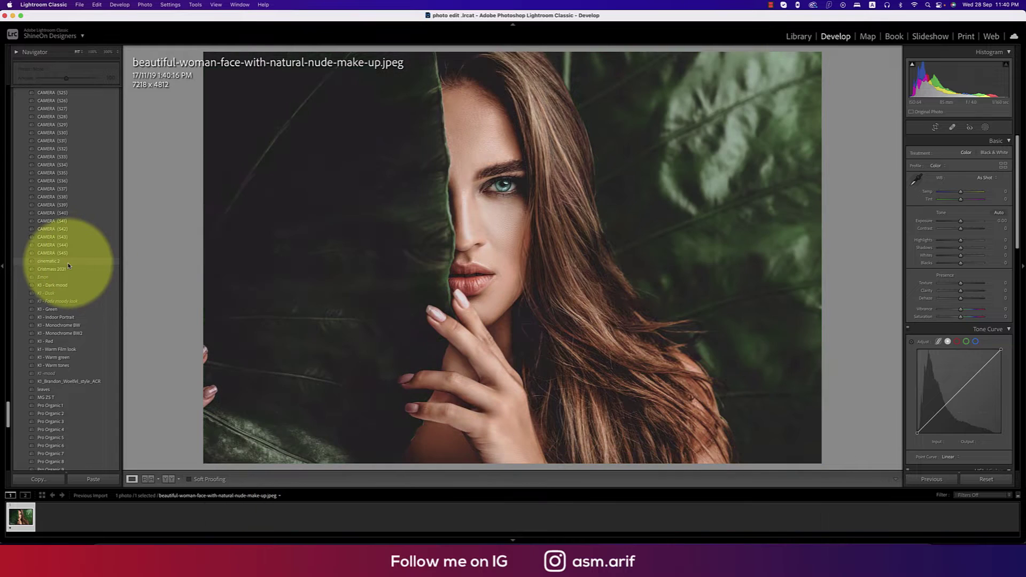
click(69, 264)
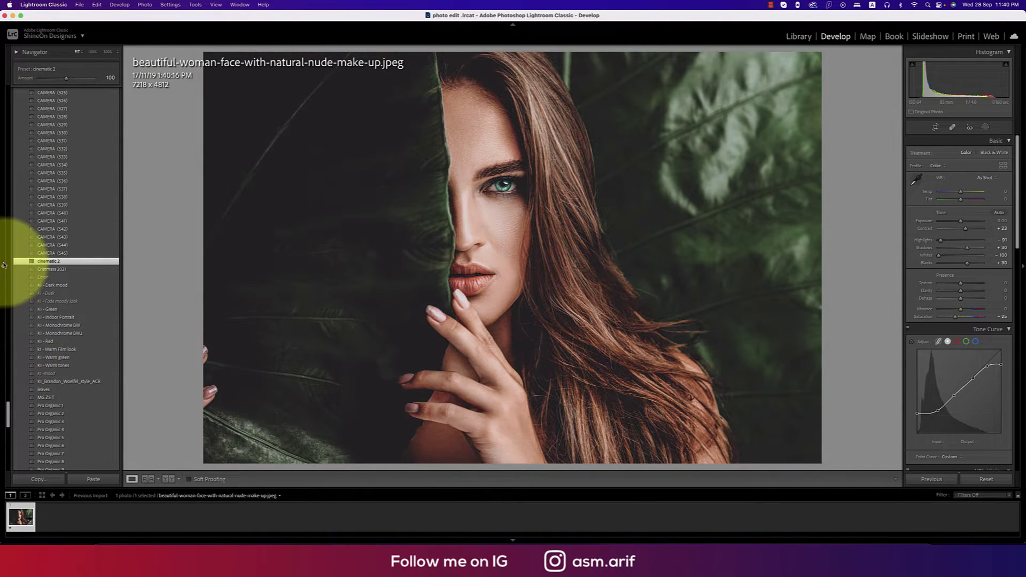
- Hide the presets sidebar and compare the portrait before and after the preset side by side
click(4, 265)
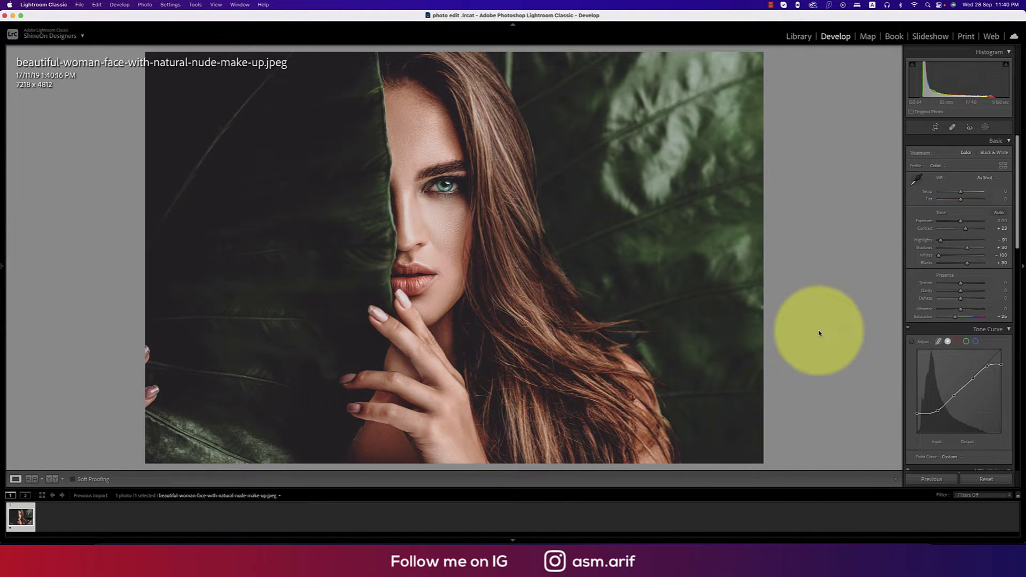
key(y)
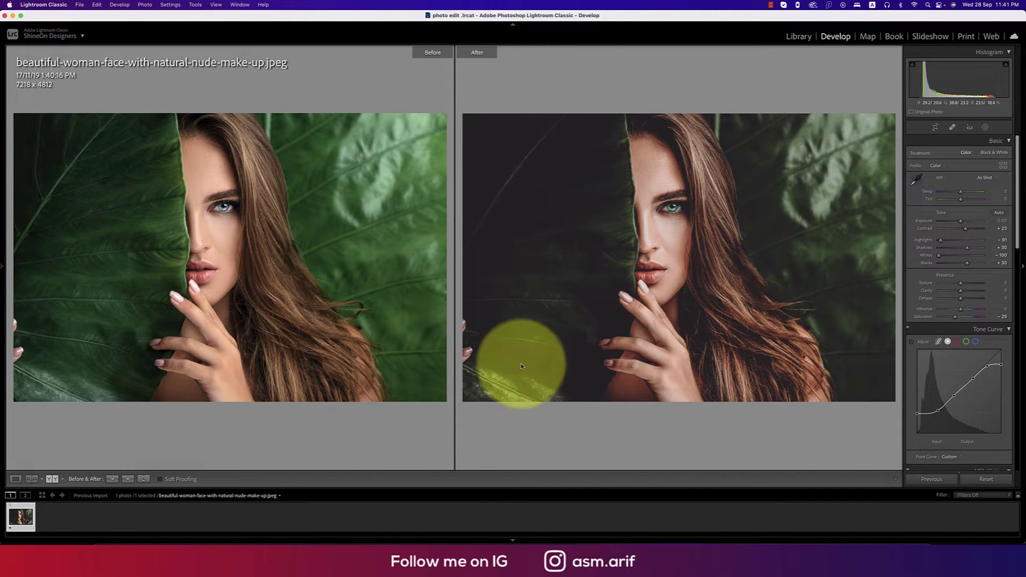
key(y)
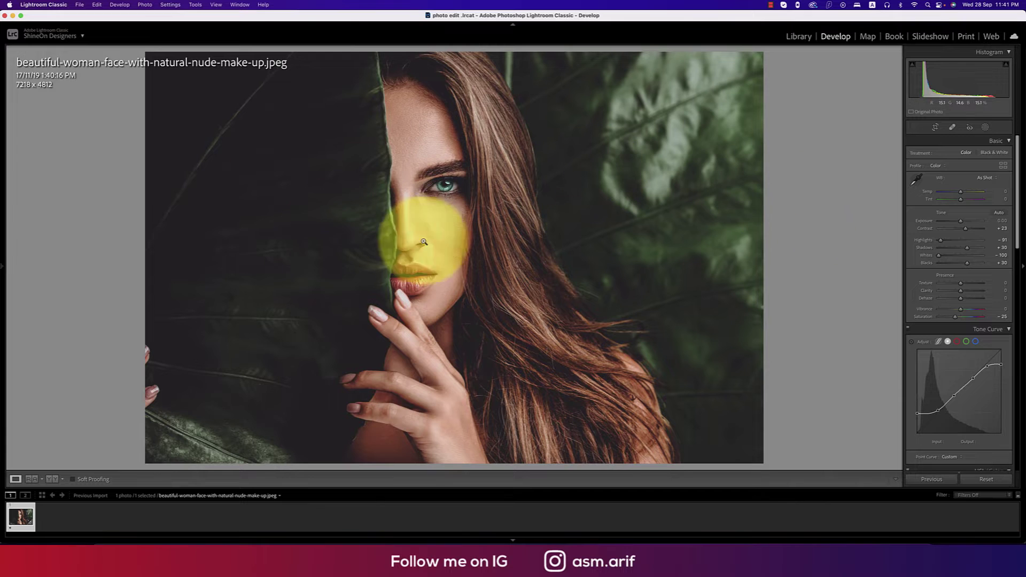
- Collapse all adjustment sections below Basic, from Tone Curve to Calibration, and compare the original and edited photo once more
scroll(952, 257, down, 2)
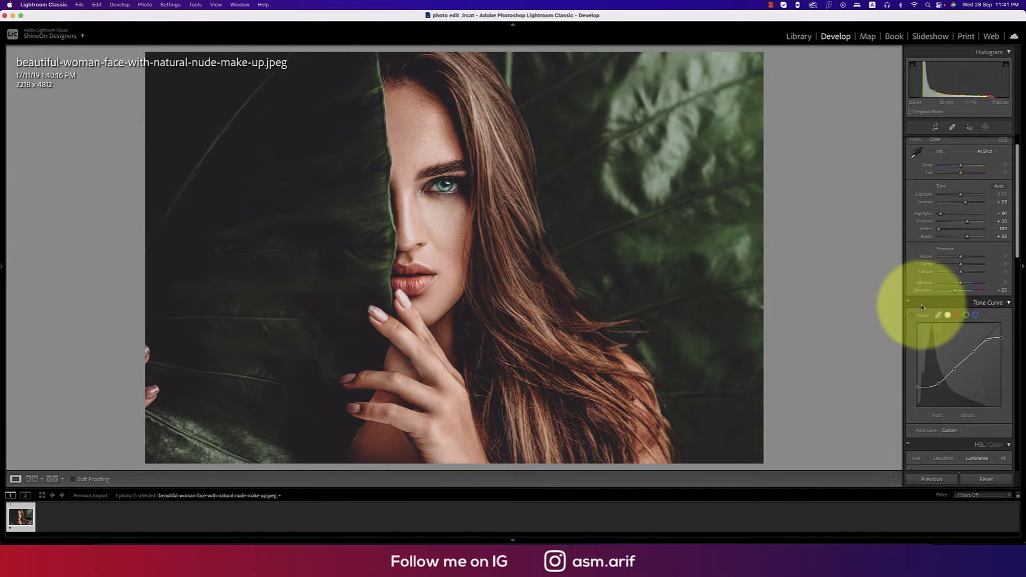
click(997, 303)
click(1010, 316)
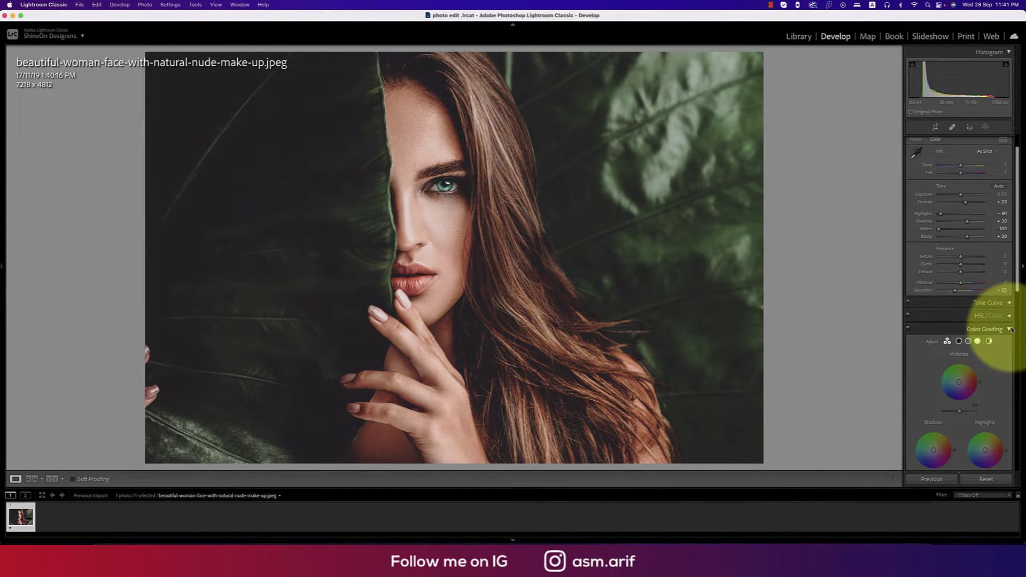
click(1009, 329)
click(1009, 343)
click(1010, 343)
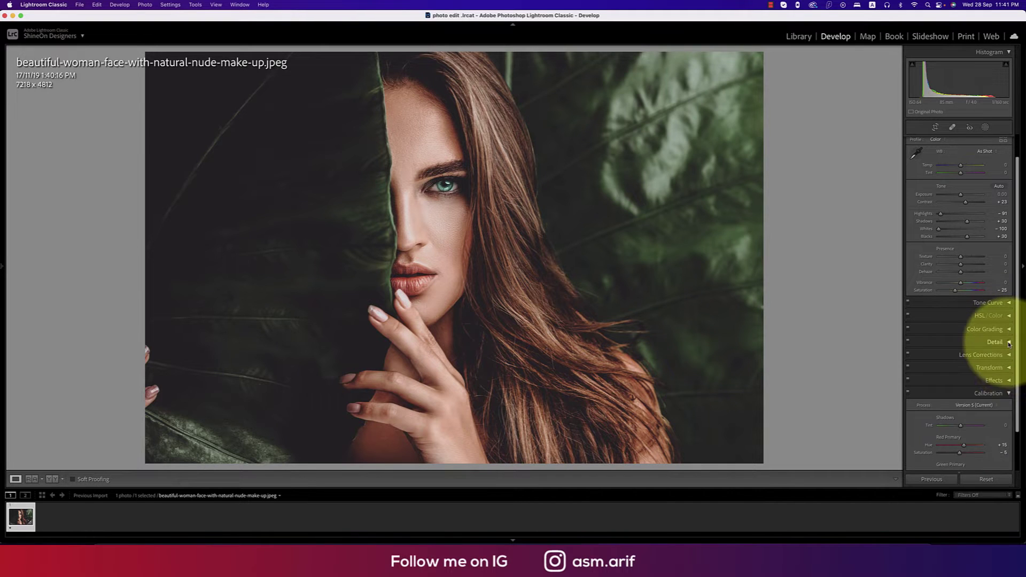
scroll(1016, 321, up, 2)
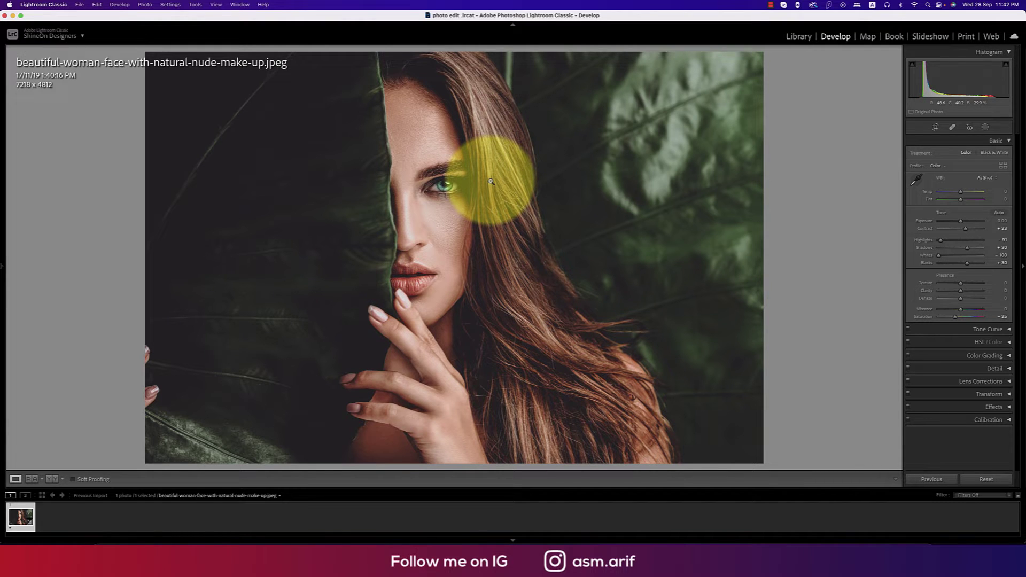
key(y)
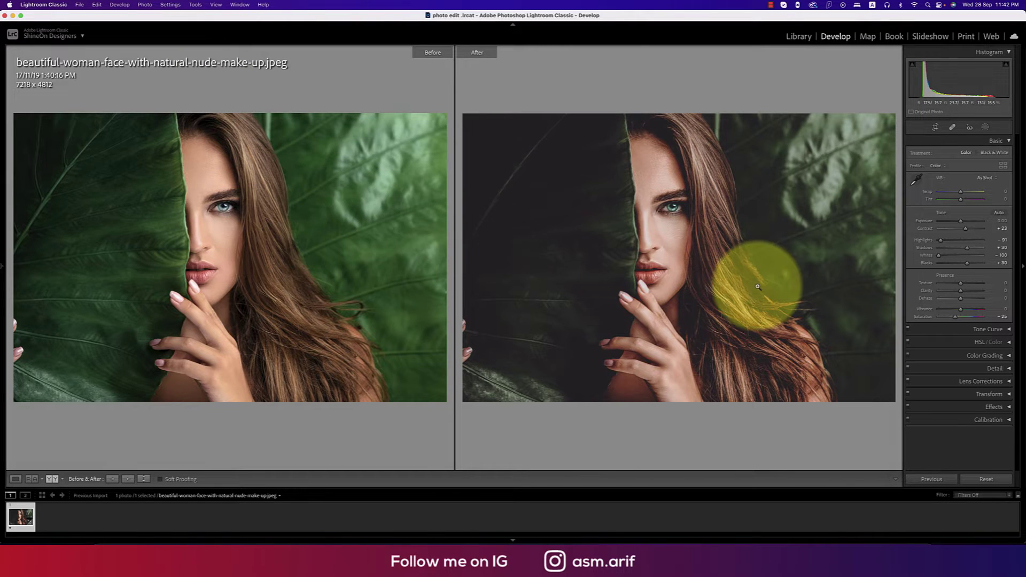
key(y)
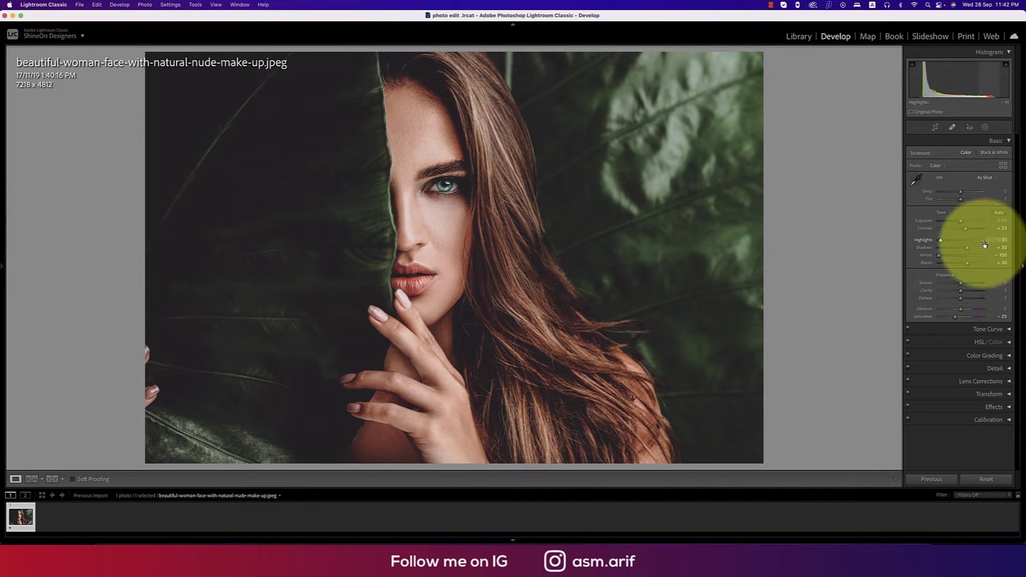
- Try the Highlights setting at 0 and undo the change
click(1003, 241)
text(0)
key(Return)
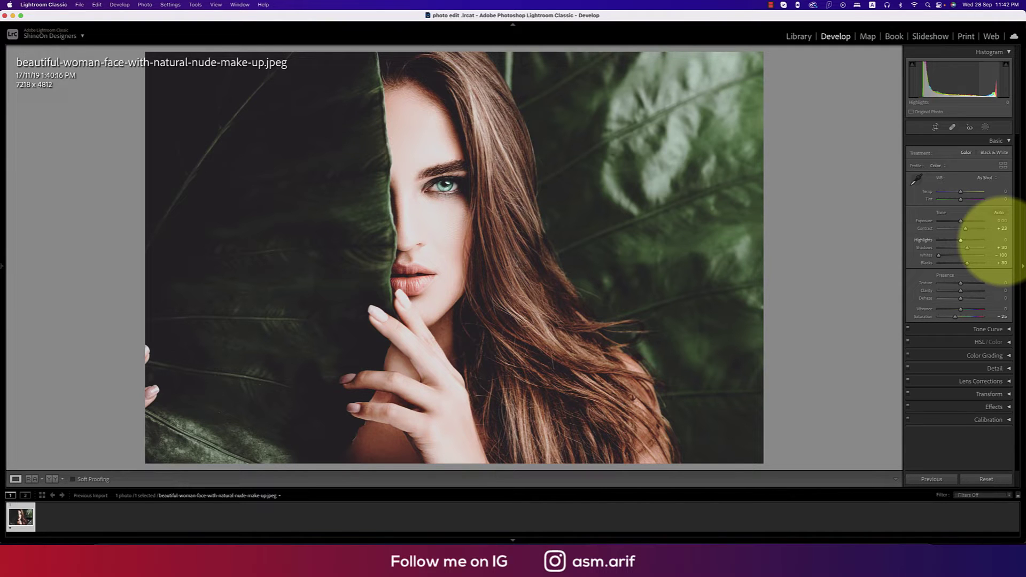
key(super+z)
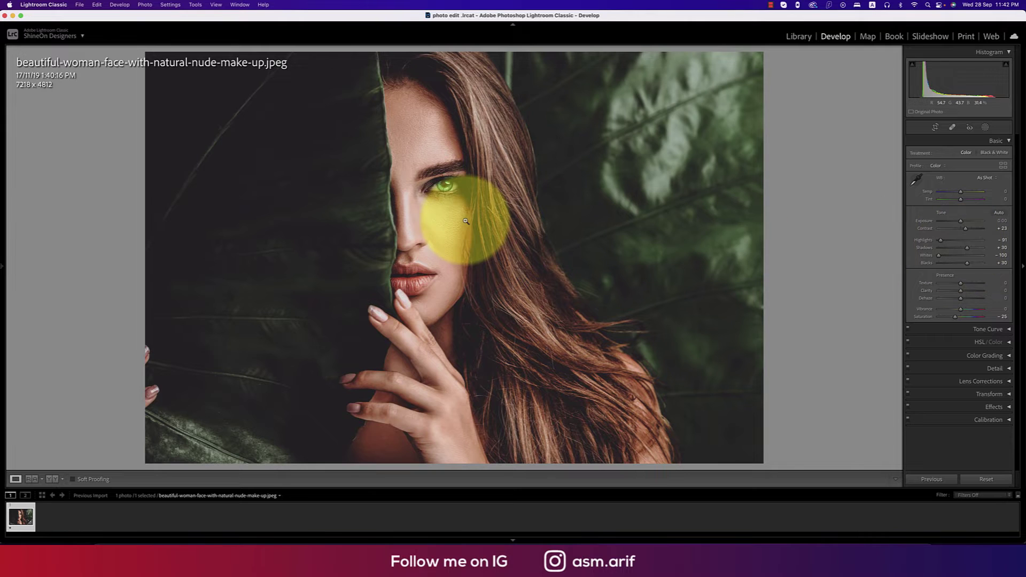
- Try the Shadows setting at 0 and return it to +30
click(1004, 249)
text(0)
key(Return)
click(995, 256)
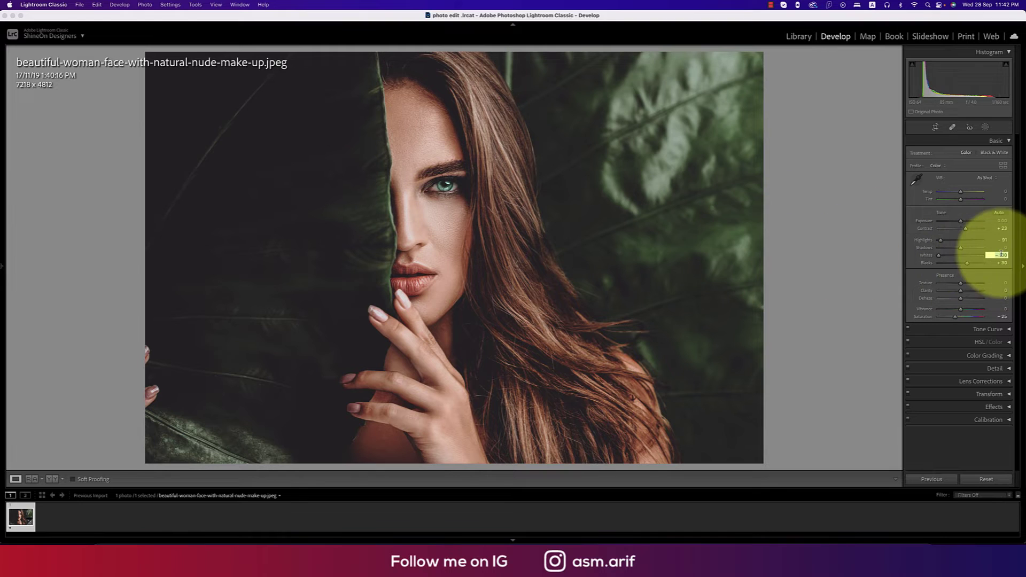
click(963, 251)
drag(963, 251, 970, 252)
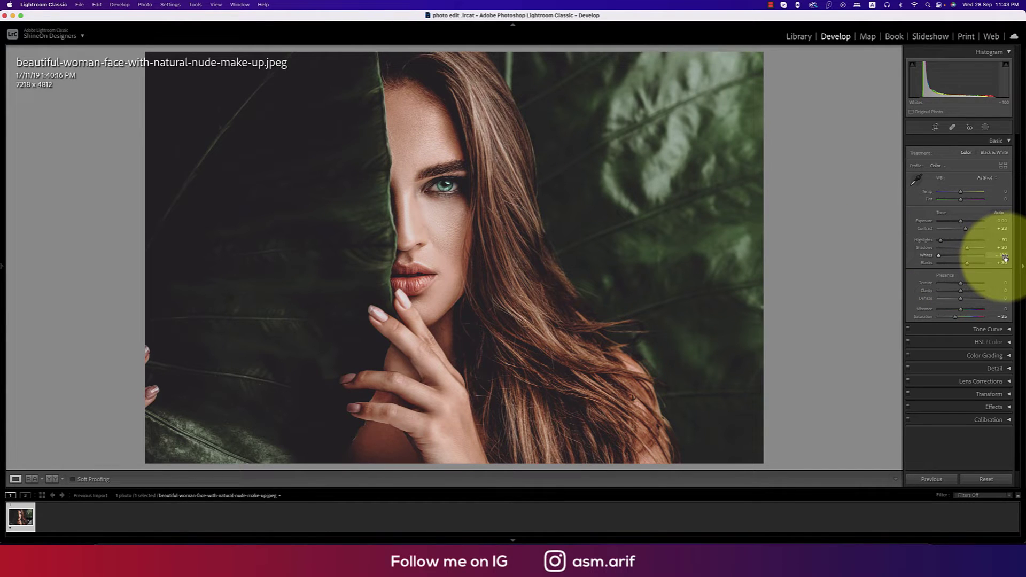
- Try a positive Whites value and a Saturation of +77, undoing each change
click(967, 257)
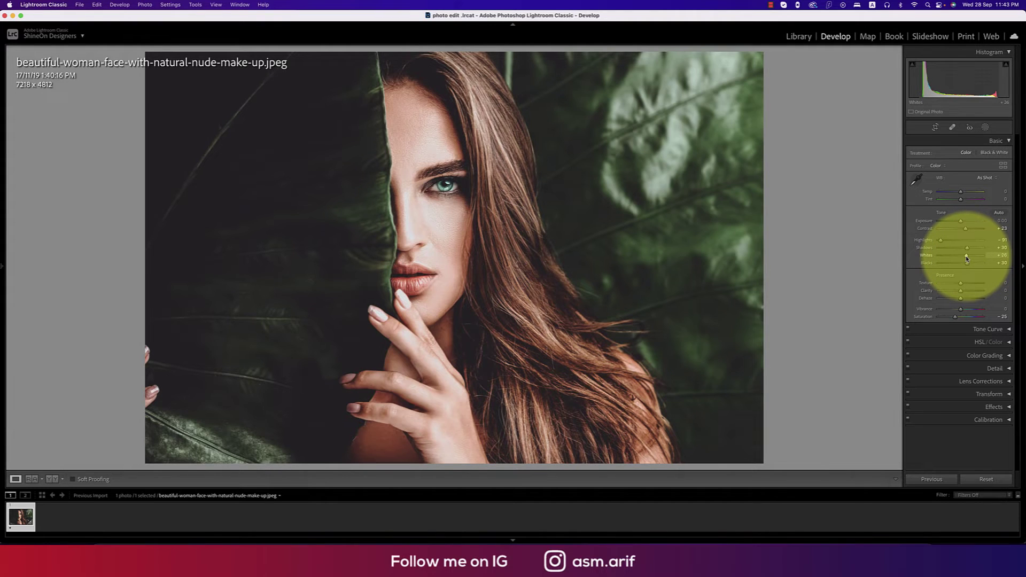
key(super+z)
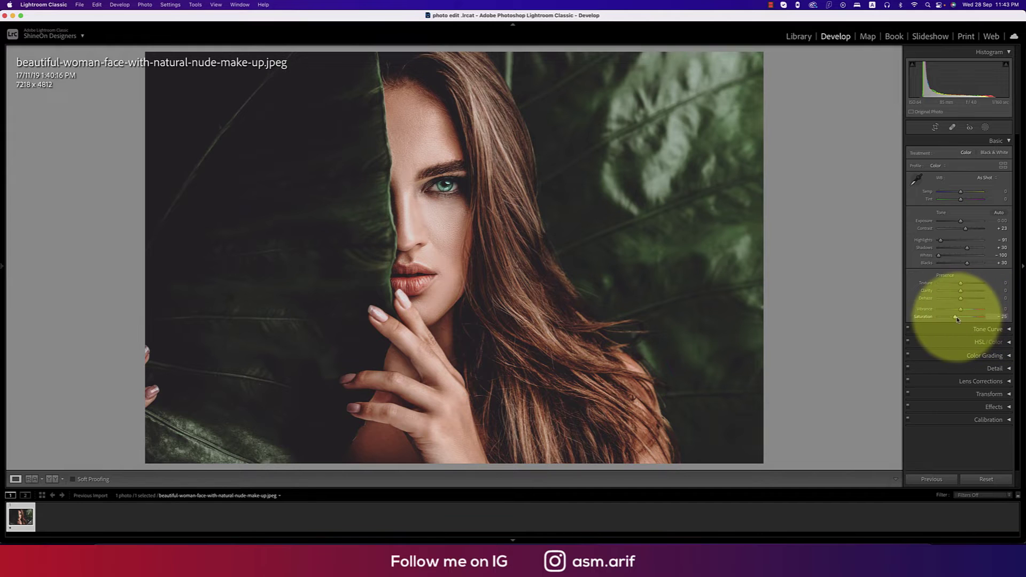
drag(958, 319, 978, 320)
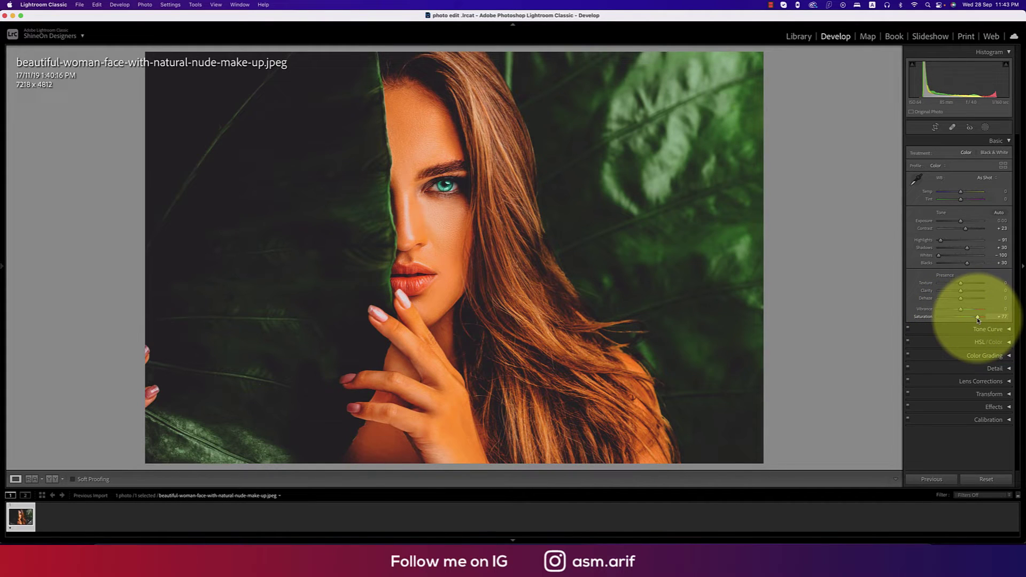
key(cmd+z)
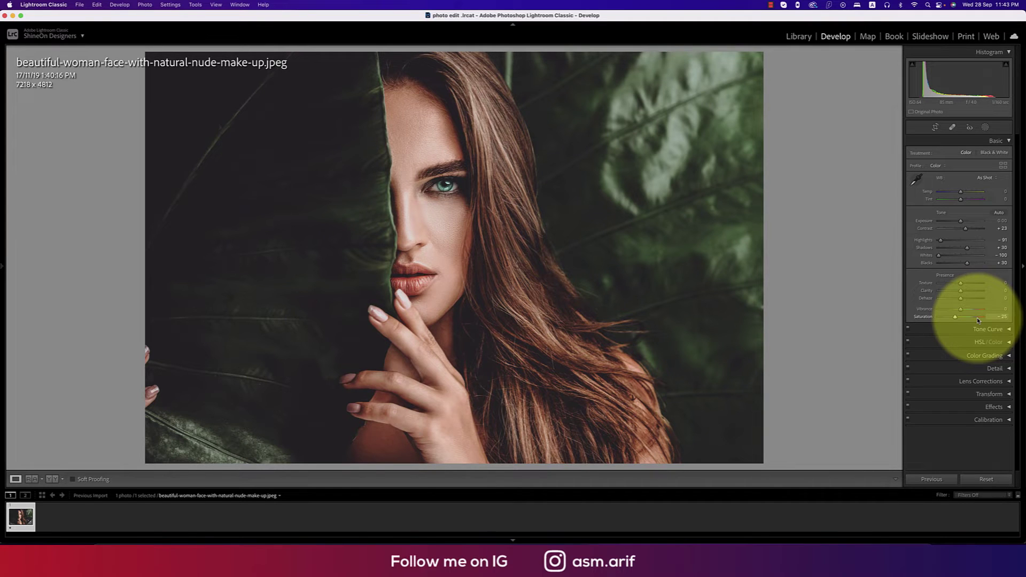
- Collapse the Basic section and examine the Tone Curve's parametric, point and colour channel curves, including the red channel
click(1009, 142)
click(1010, 155)
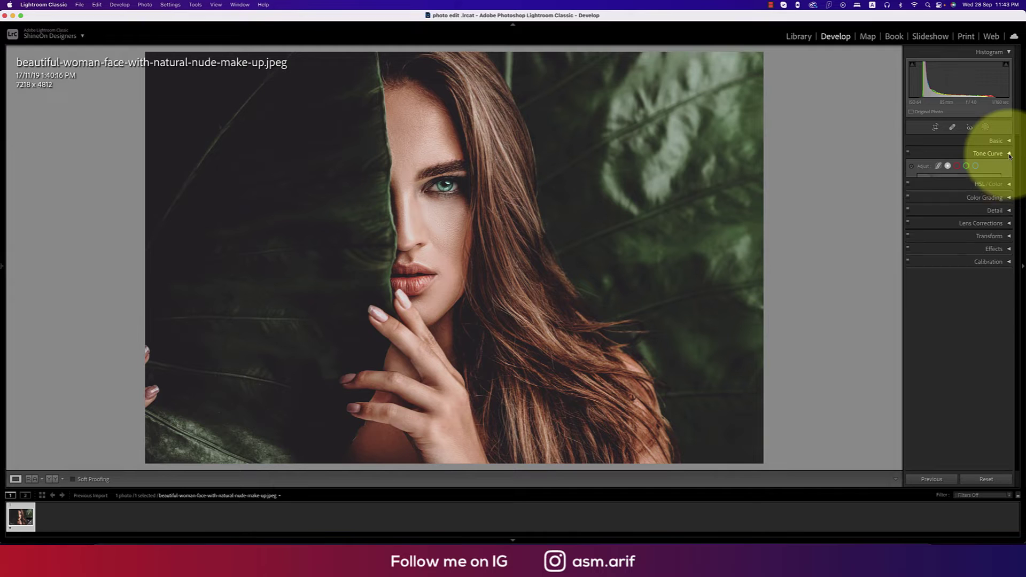
click(940, 167)
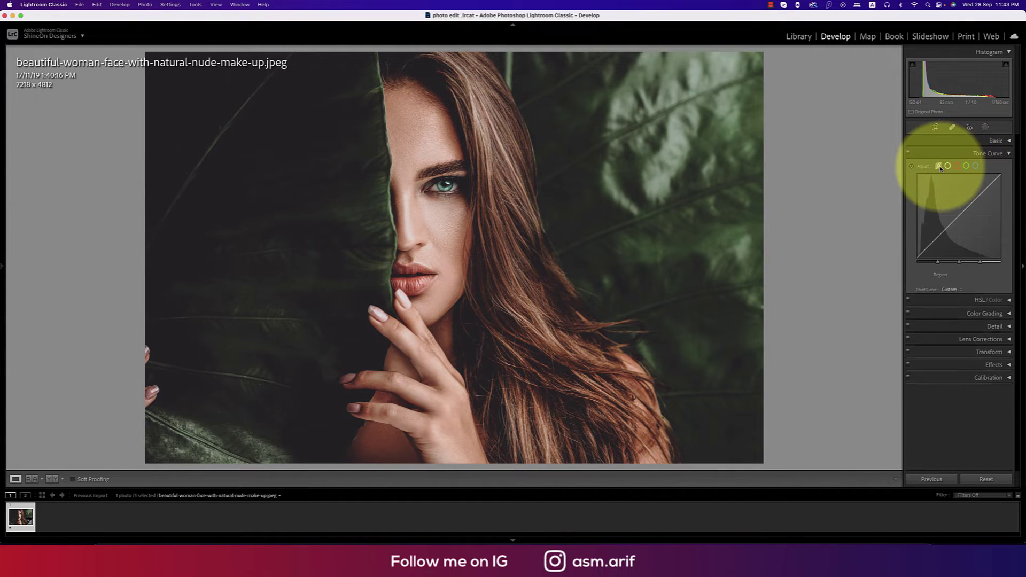
click(948, 166)
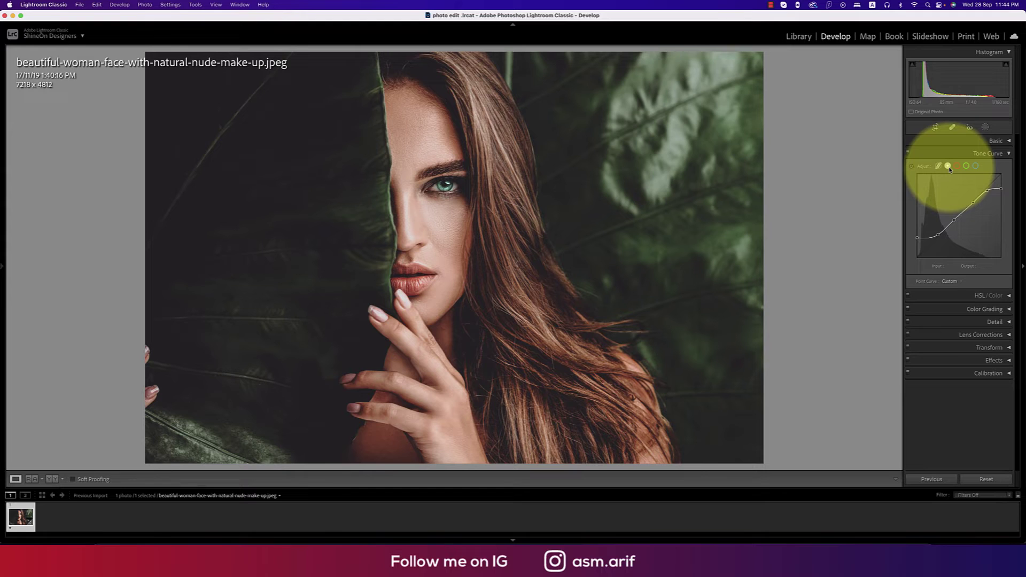
click(957, 166)
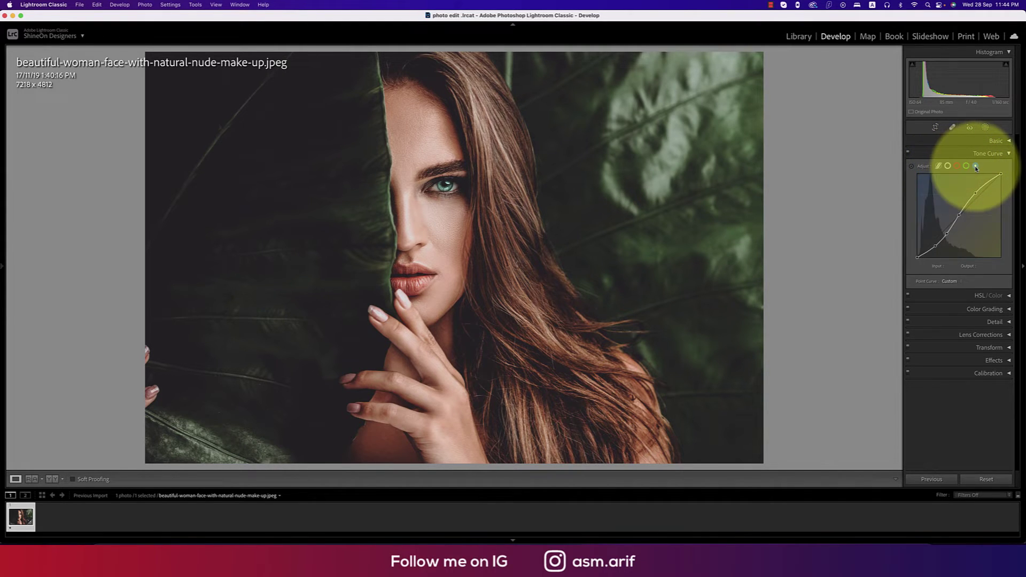
click(947, 166)
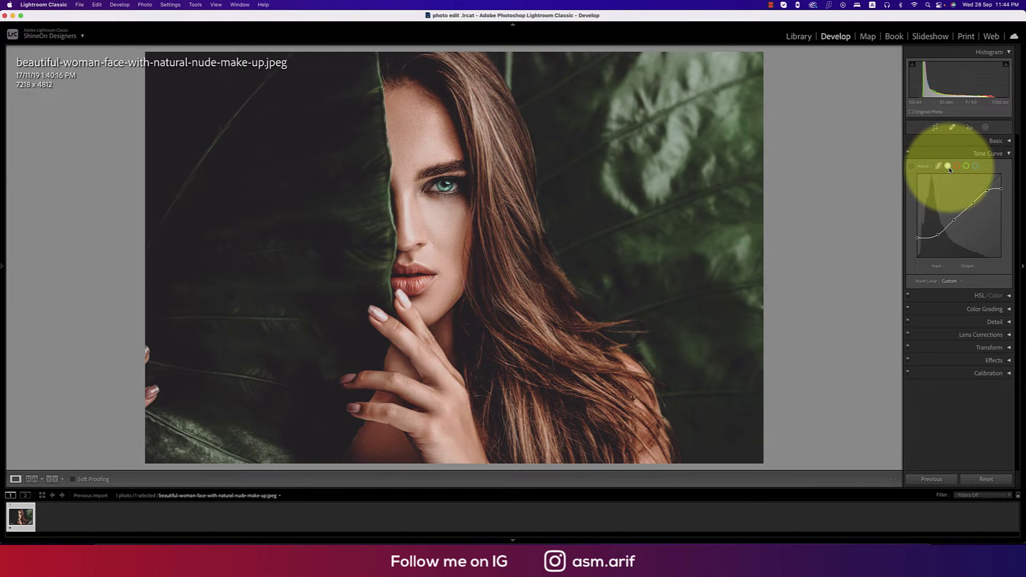
mouse_move(917, 238)
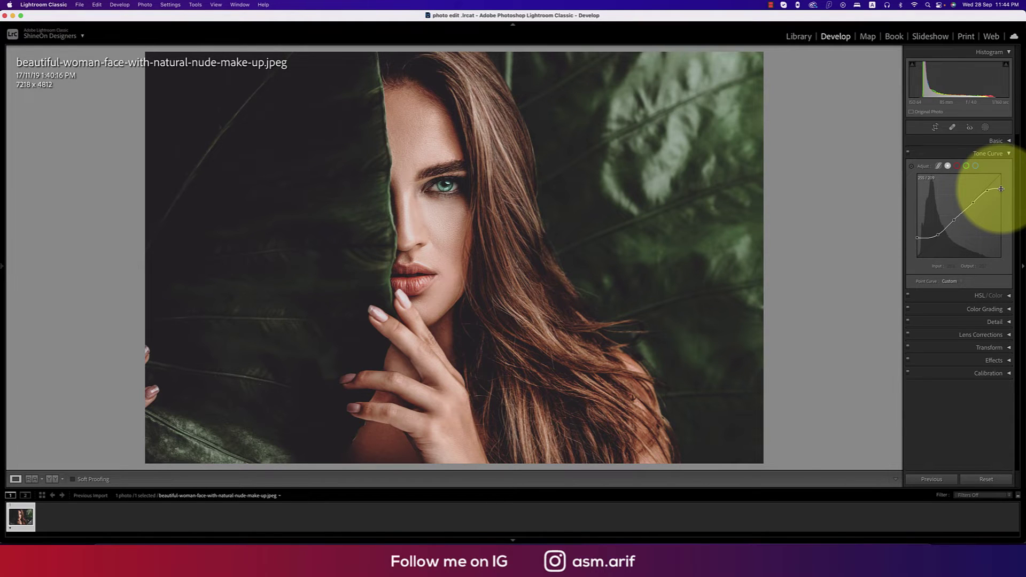
click(958, 166)
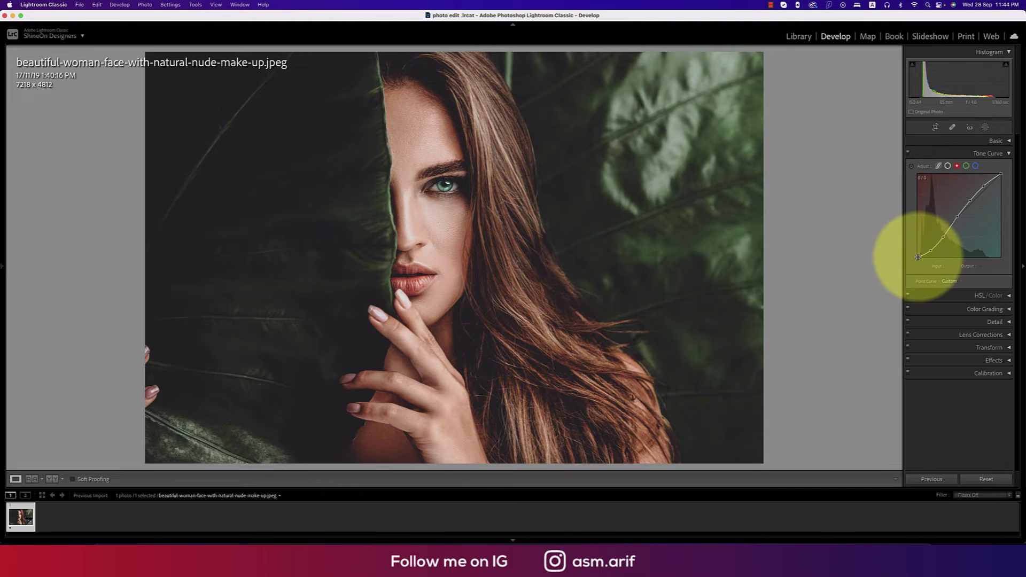
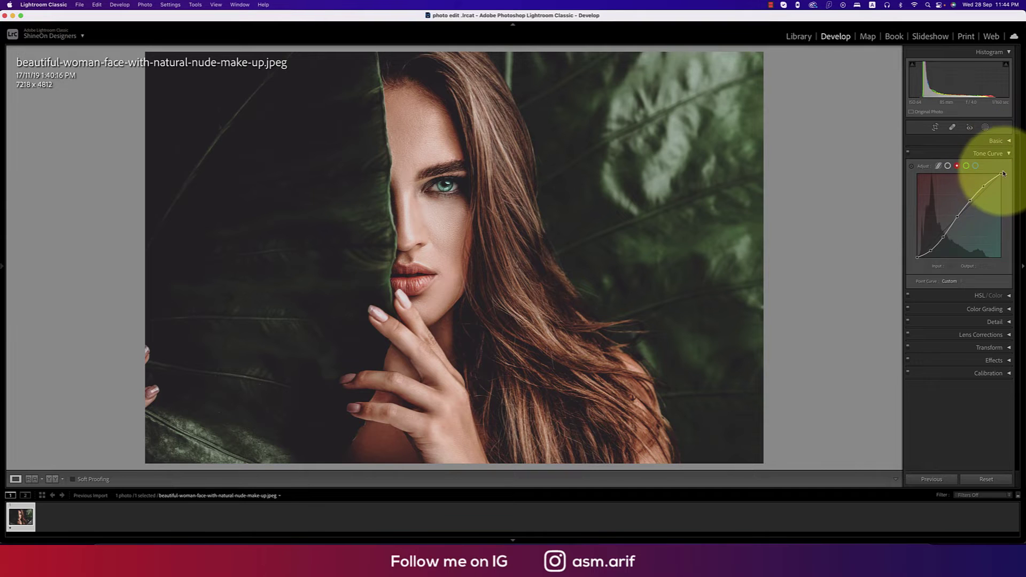
- Collapse the Tone Curve and examine the HSL Hue, Saturation and Luminance settings for each colour
click(1009, 155)
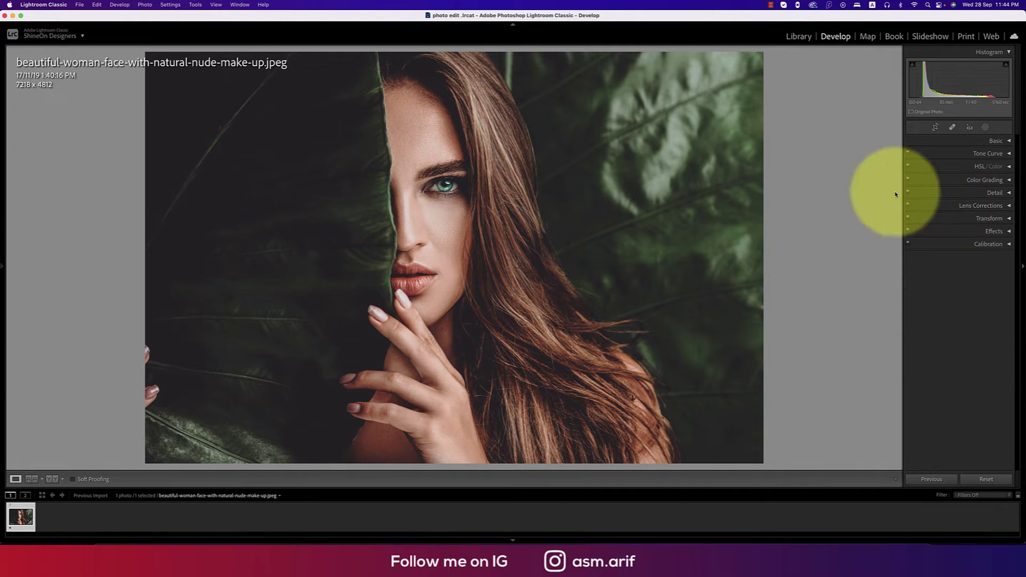
click(1009, 168)
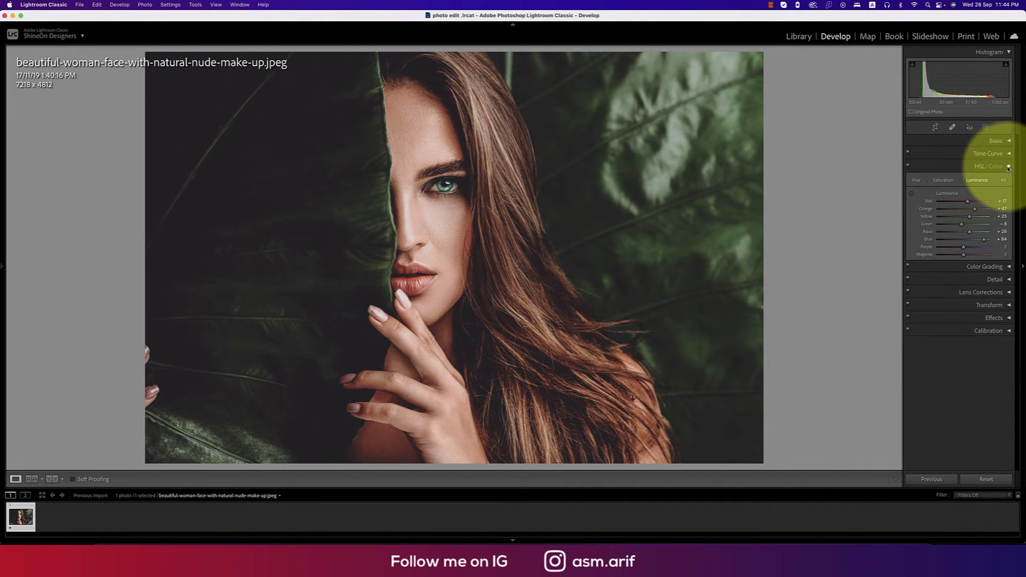
click(918, 182)
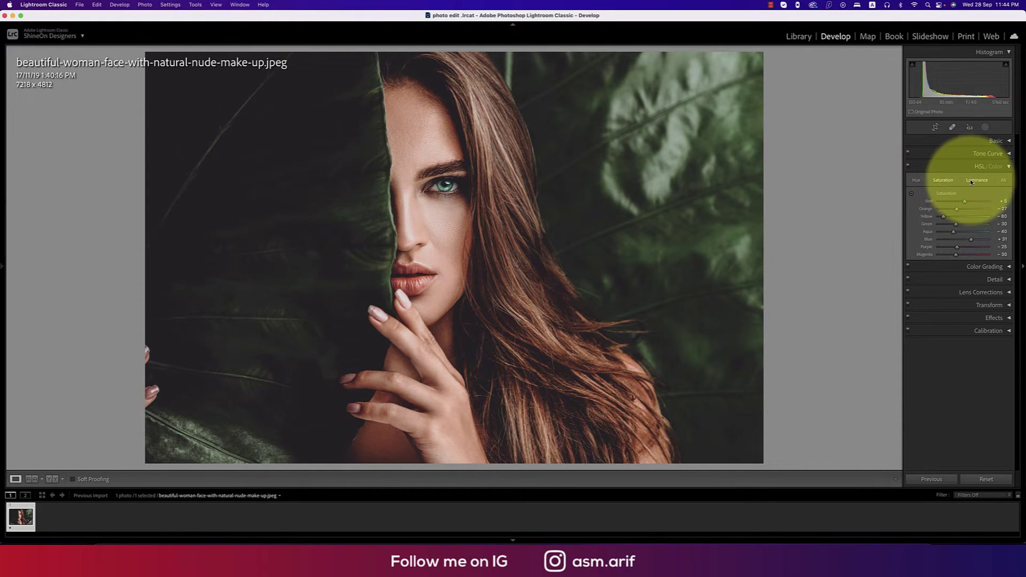
click(978, 181)
click(917, 180)
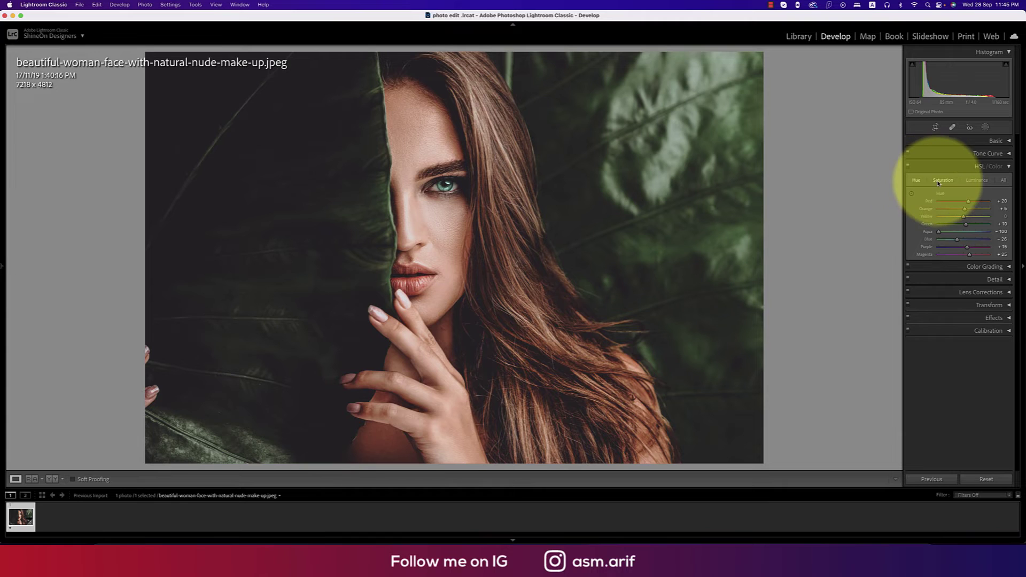
click(941, 181)
click(974, 182)
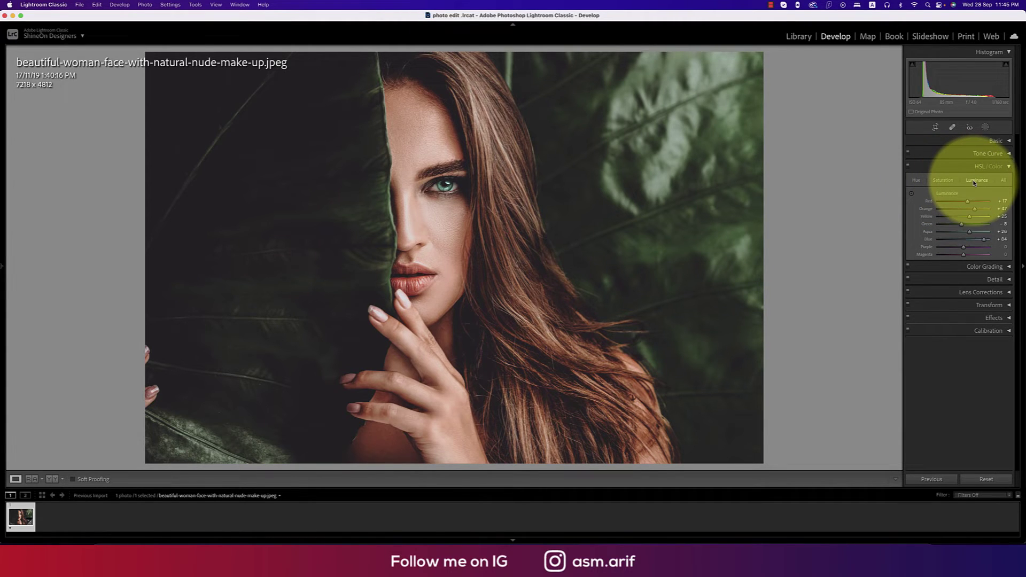
click(916, 180)
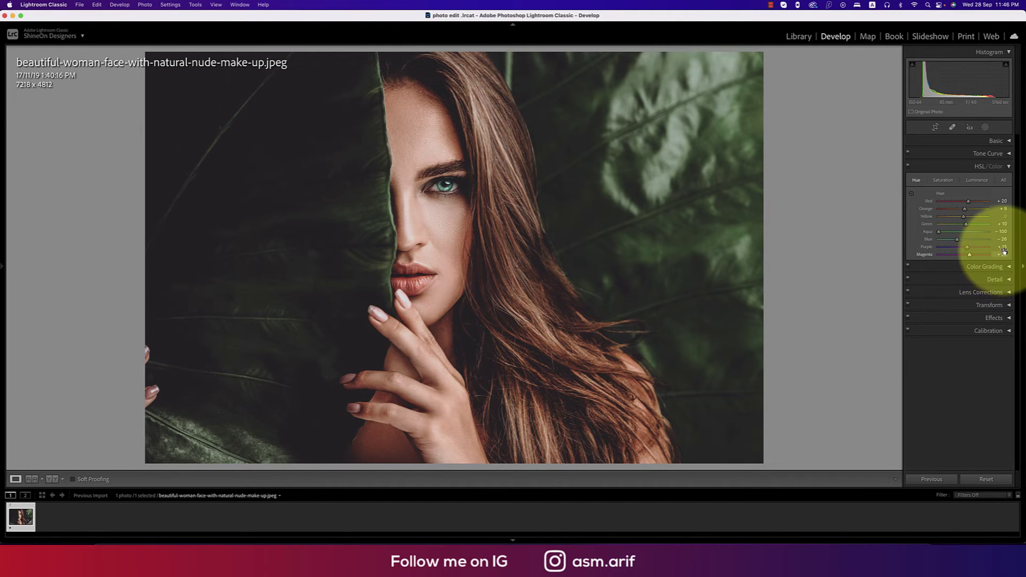
click(943, 180)
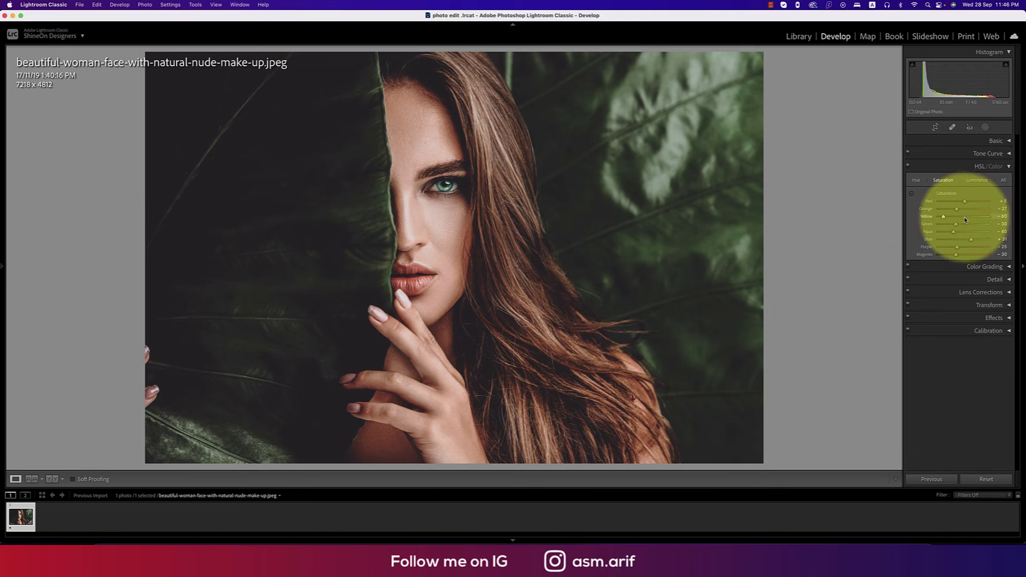
- Try an Orange Saturation of +5 while viewing the face up close, undo it and return to the full photo
drag(941, 215, 965, 210)
key(z)
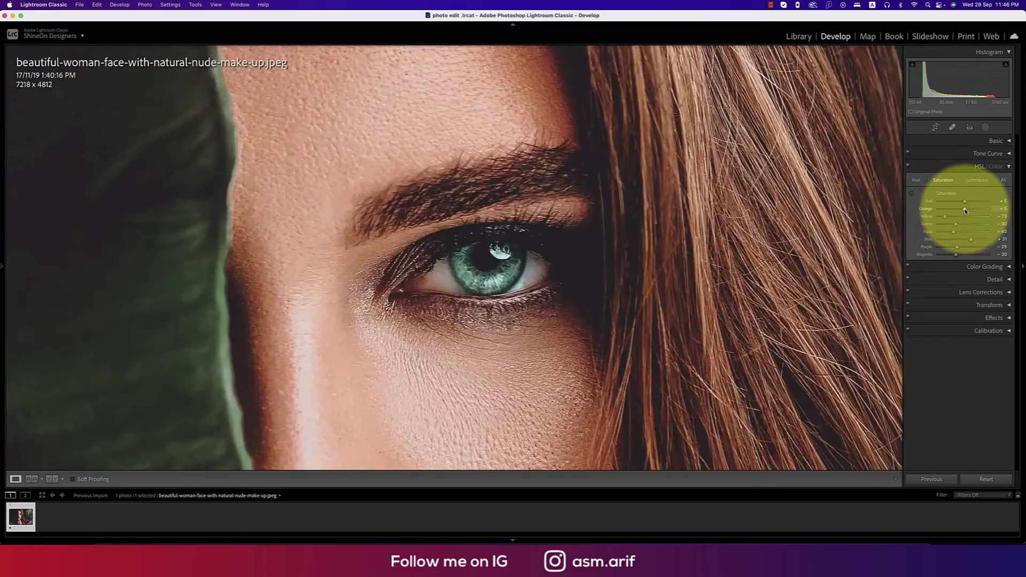
key(cmd+z)
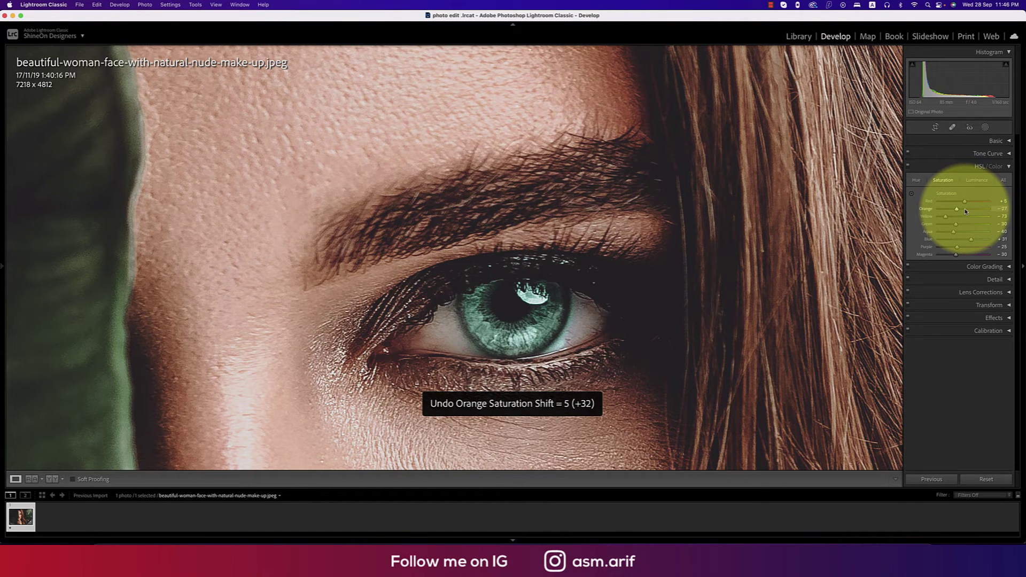
key(super+0)
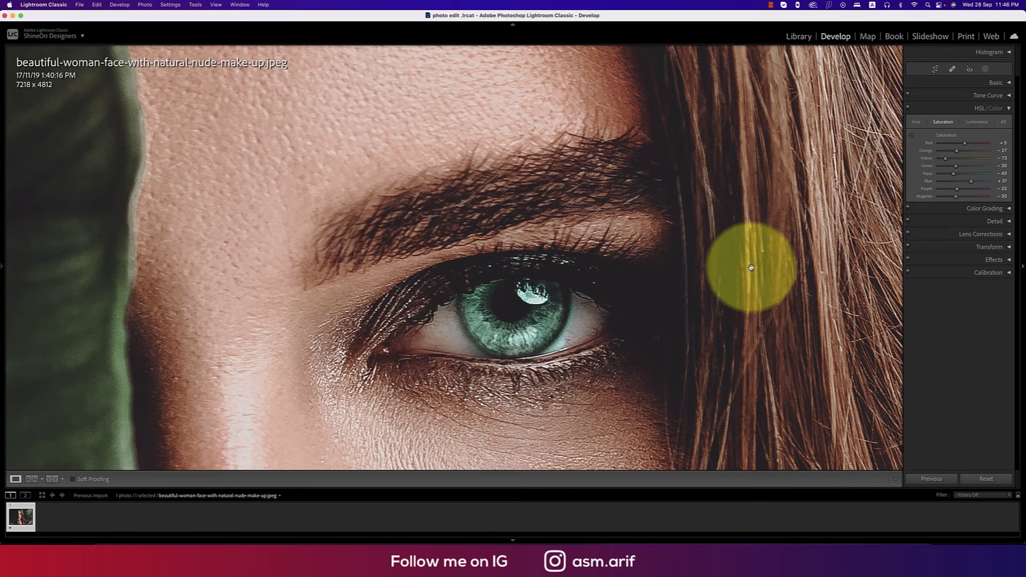
click(732, 361)
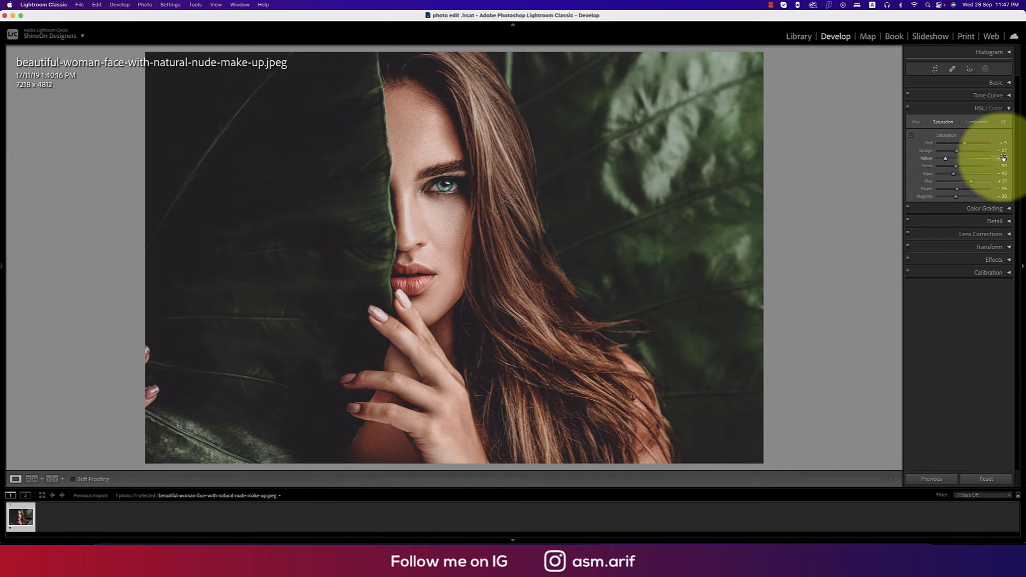
- Examine the HSL Luminance settings and the Color Grading wheels for shadows, midtones and highlights
click(978, 123)
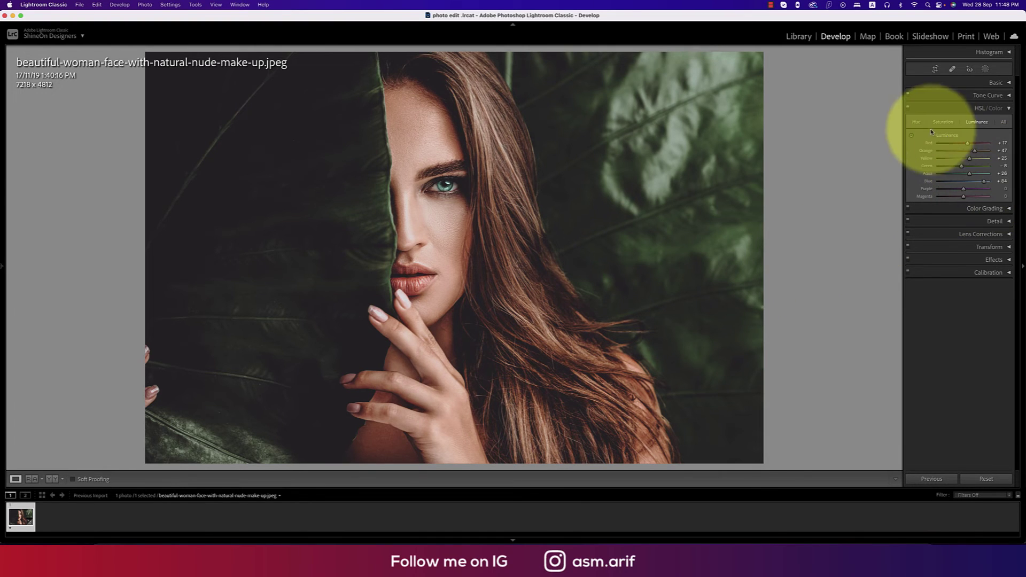
click(1000, 108)
click(1009, 123)
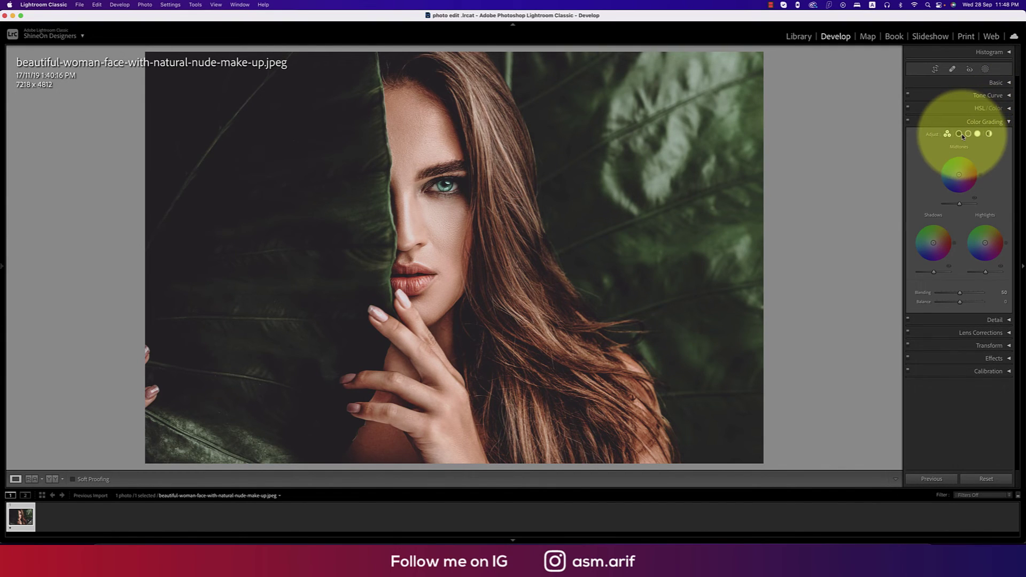
click(960, 134)
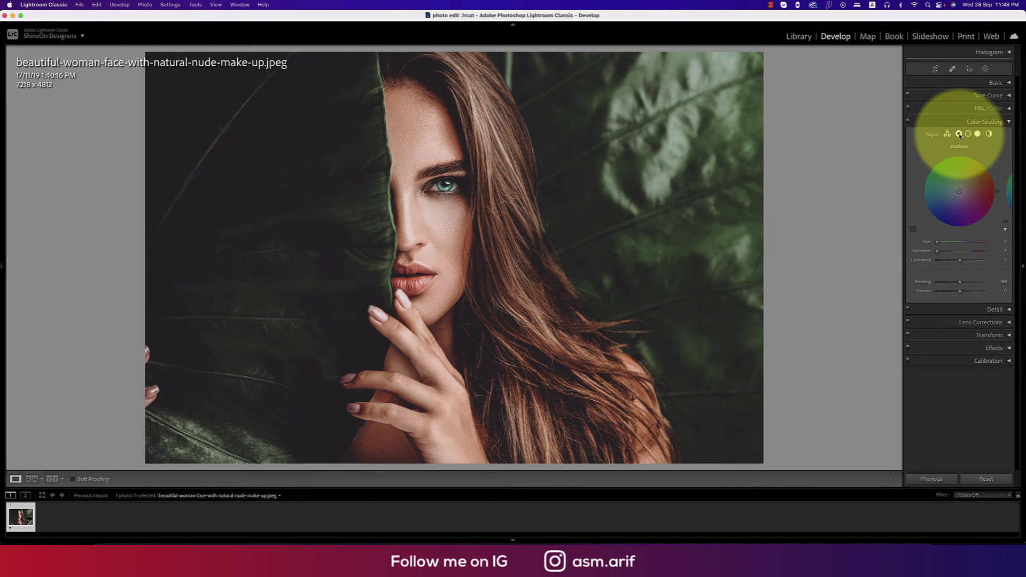
click(969, 134)
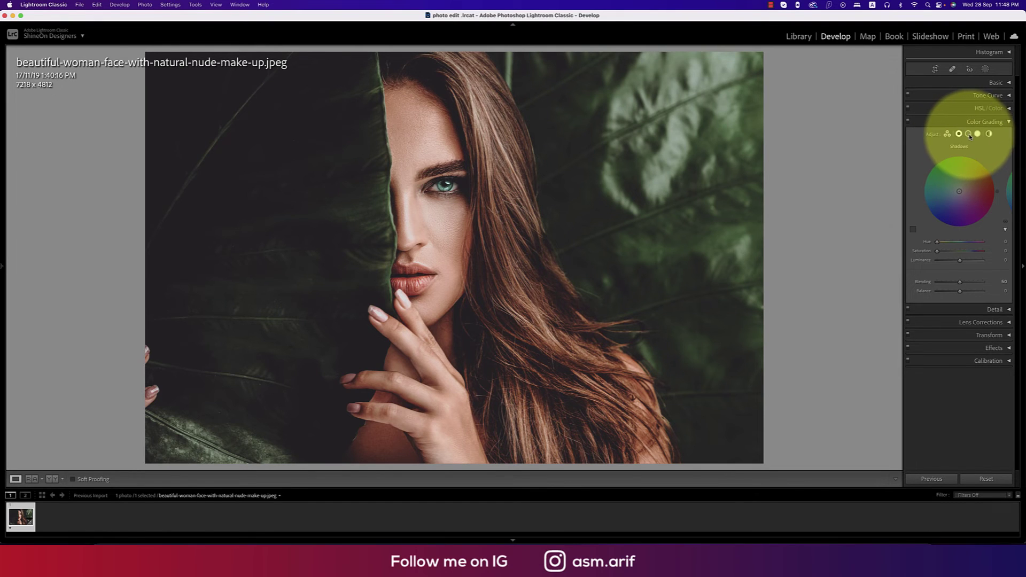
click(978, 134)
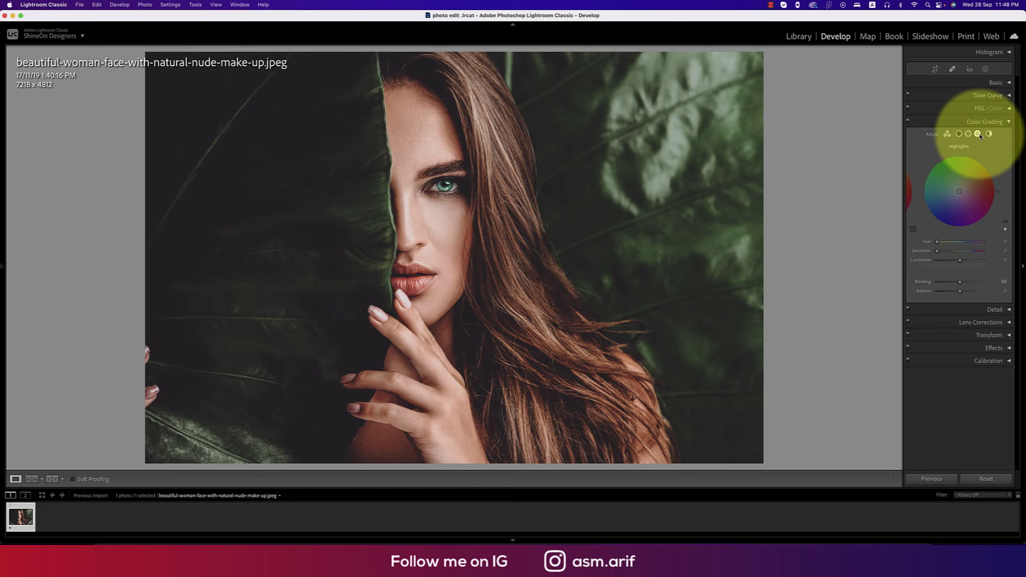
click(1010, 122)
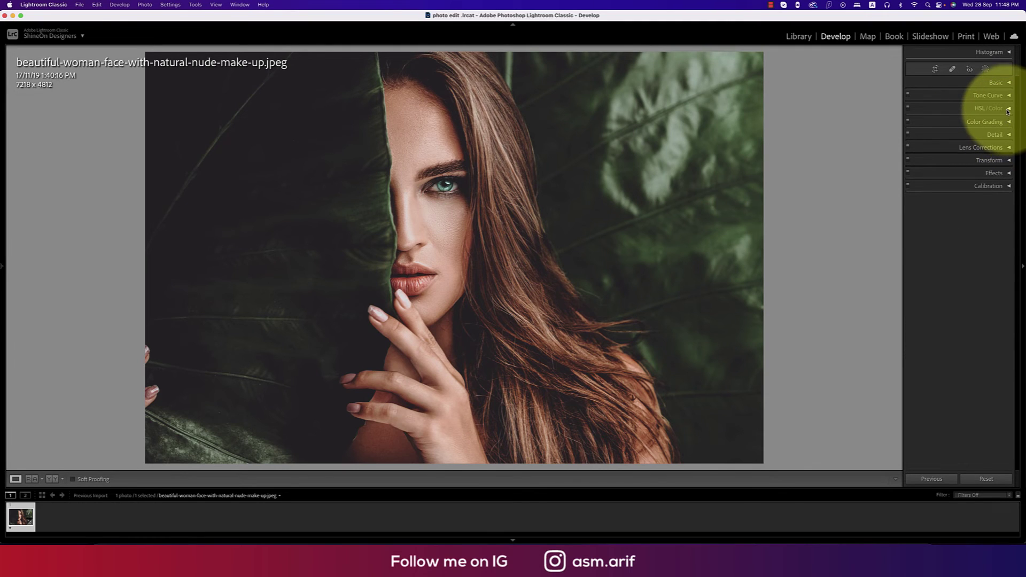
- Re-examine the HSL Luminance settings and the per-color view of the red hue, saturation and luminance, and collapse the section
click(989, 108)
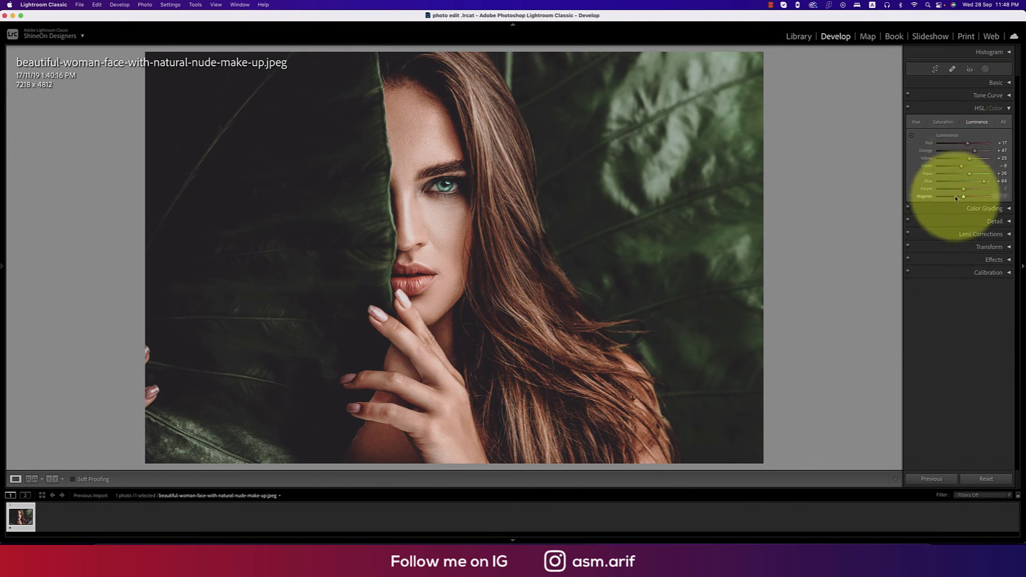
click(1009, 109)
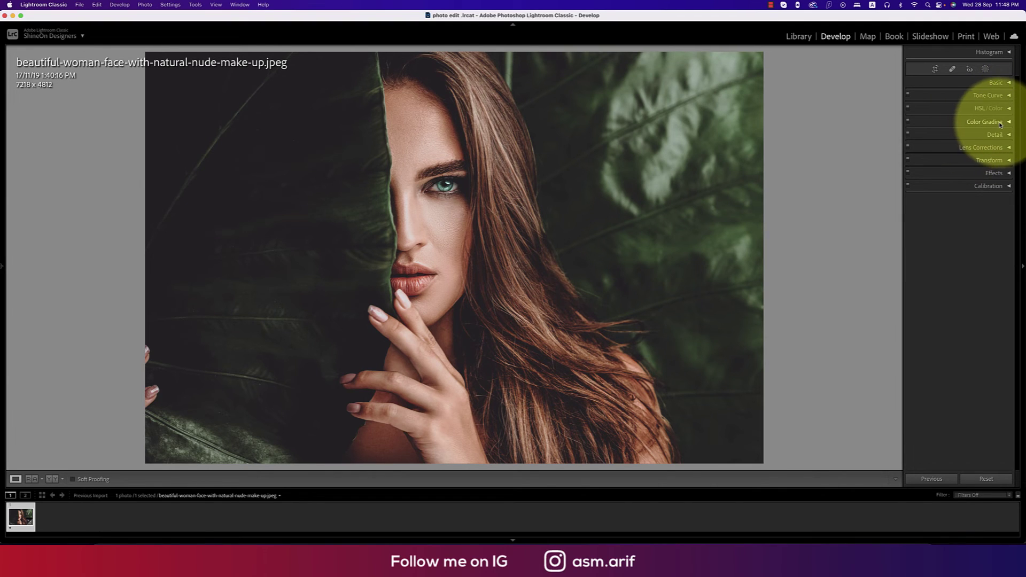
click(989, 108)
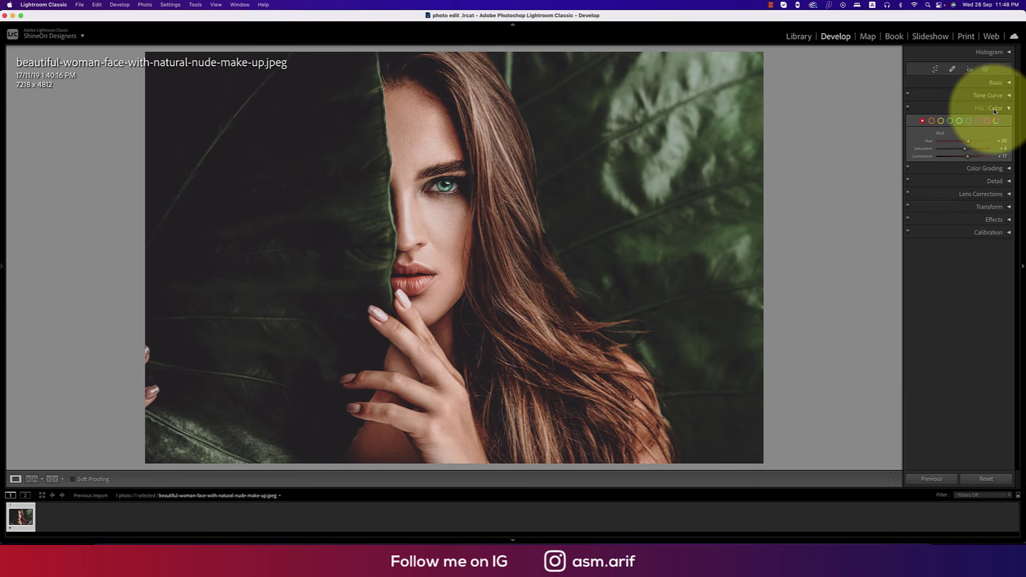
click(996, 108)
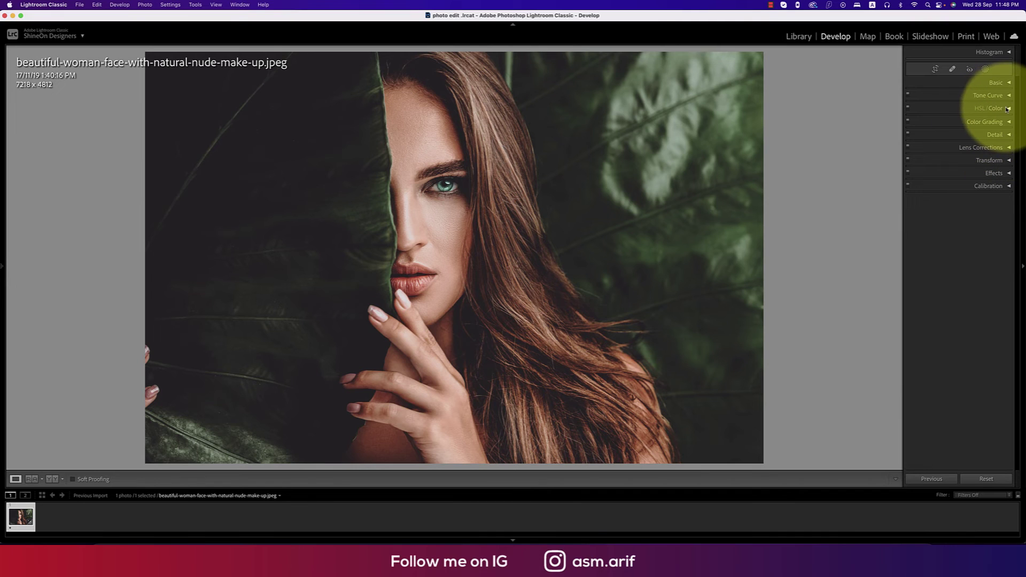
click(1009, 109)
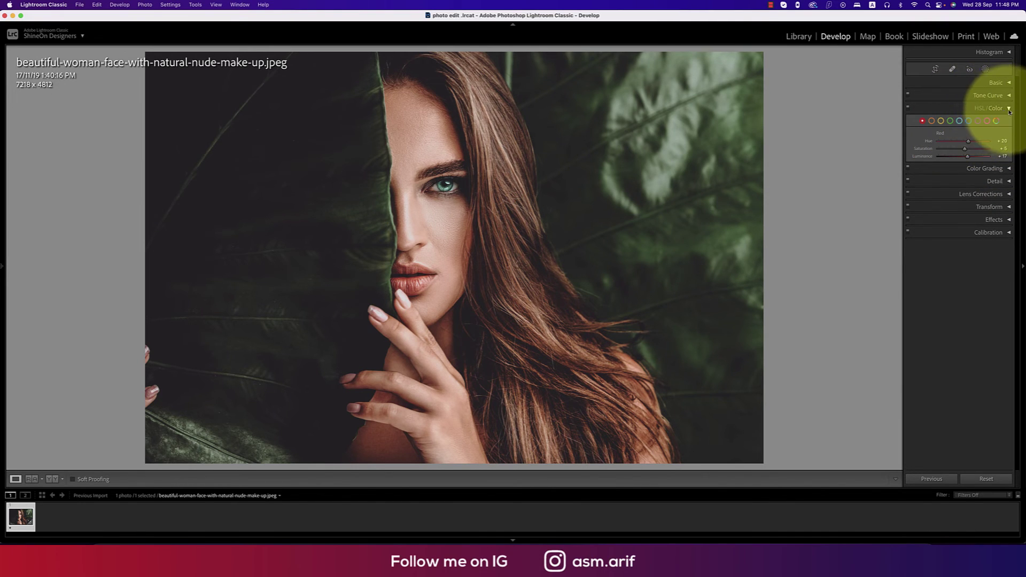
click(995, 109)
- Try a Luminance noise reduction of 37 in the Detail settings and reset it to 0
click(1009, 134)
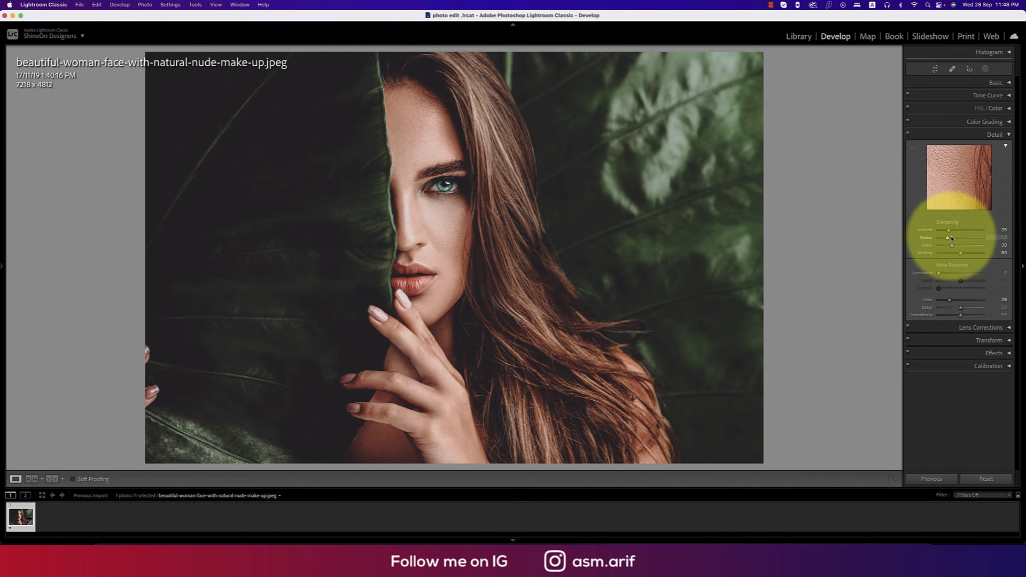
click(955, 274)
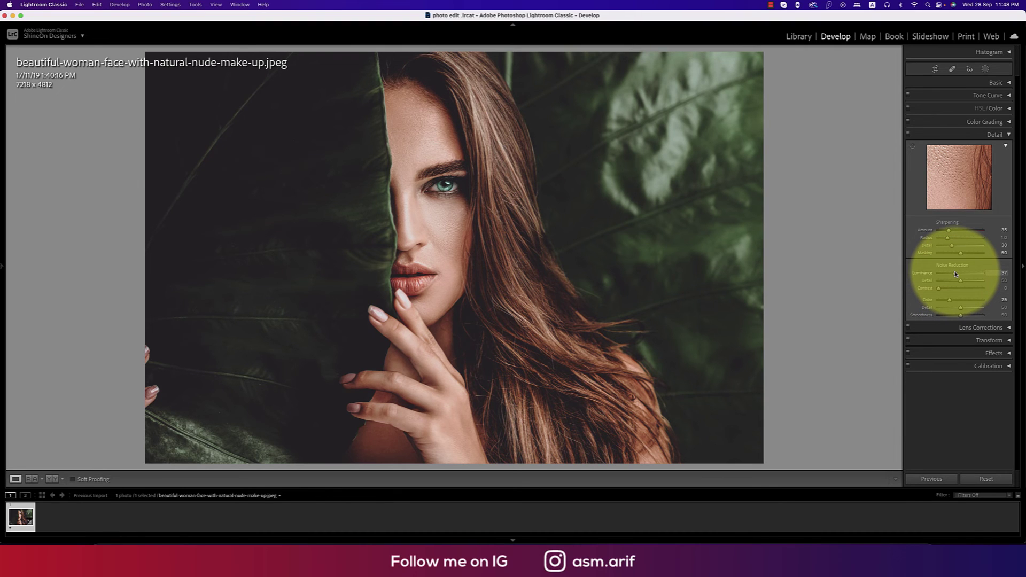
double_click(926, 274)
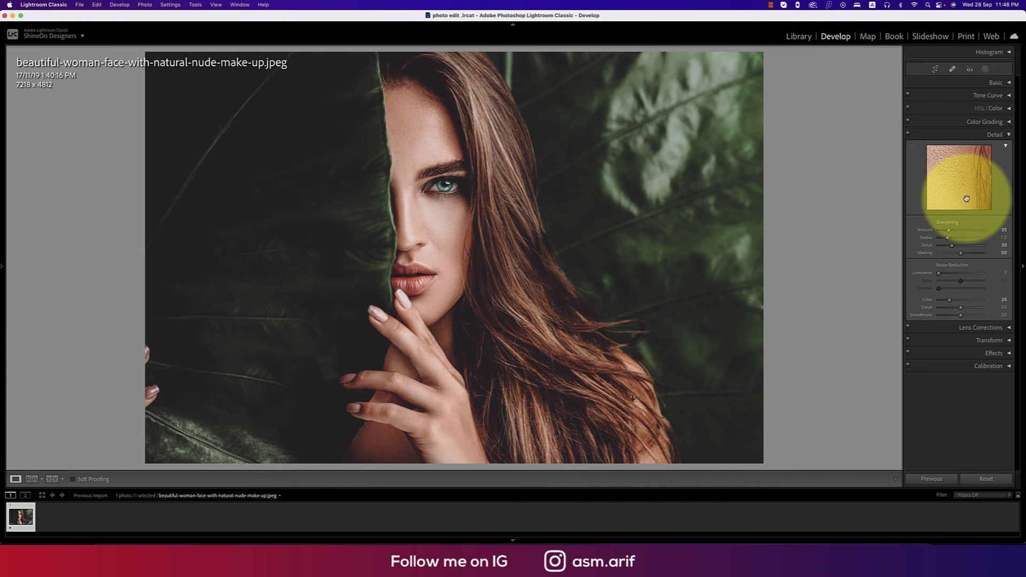
- Examine the Sharpening and Noise Reduction settings with the detail preview hidden, restore the preview and collapse the Detail section
click(1005, 147)
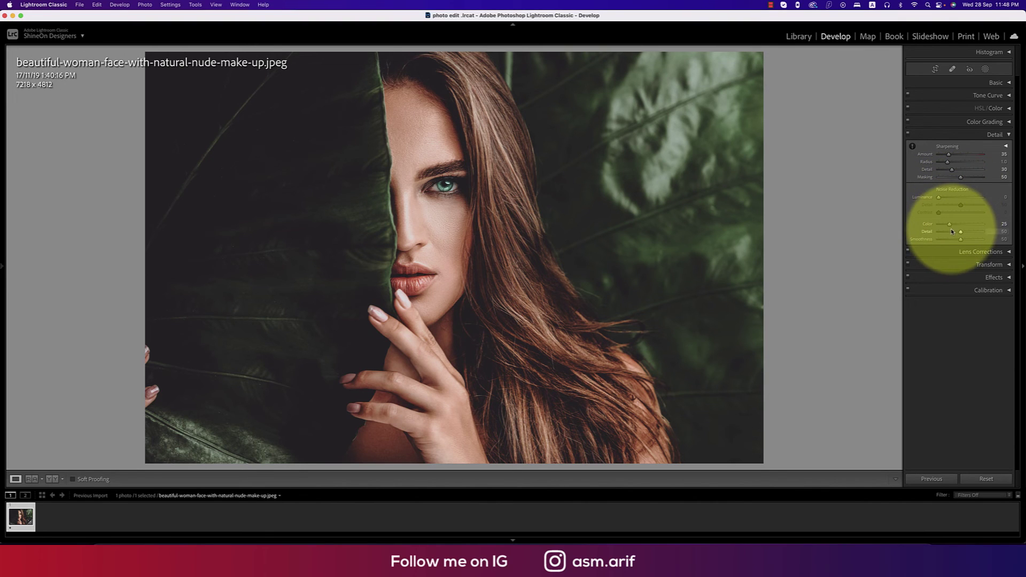
click(1007, 147)
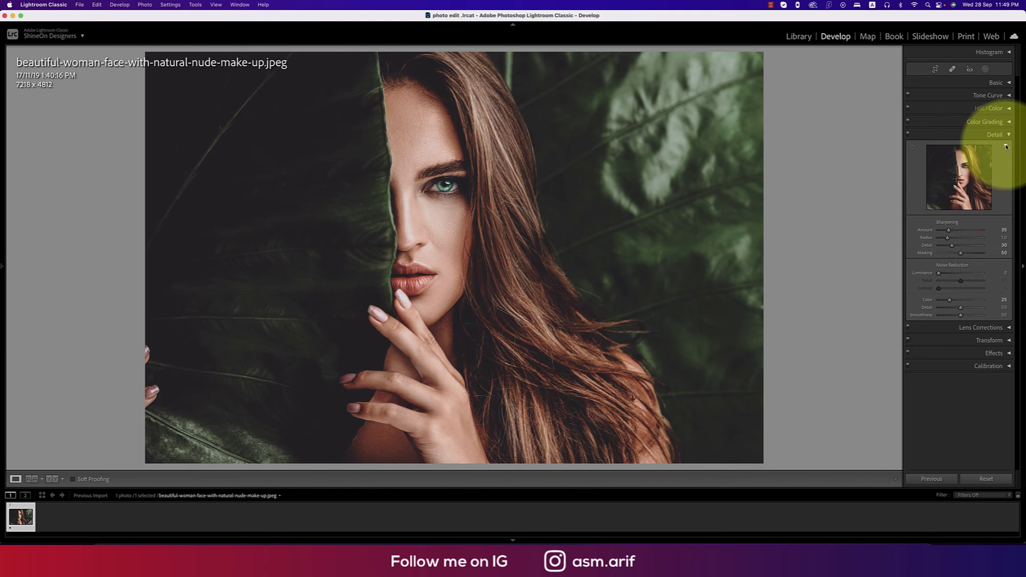
click(995, 134)
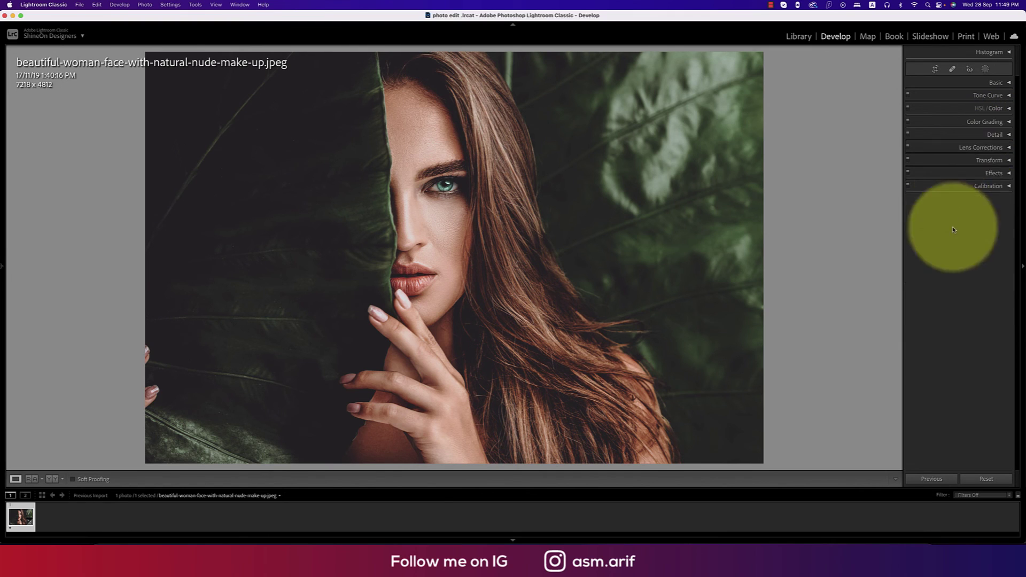
- Examine the Transform settings and the Effects vignetting and grain settings, collapsing each section
click(1010, 161)
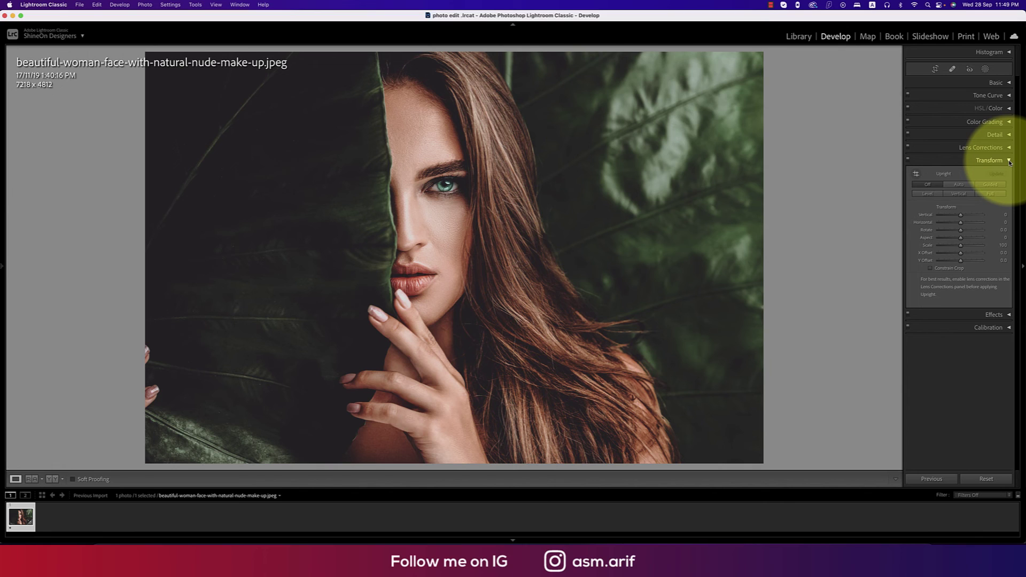
click(1010, 161)
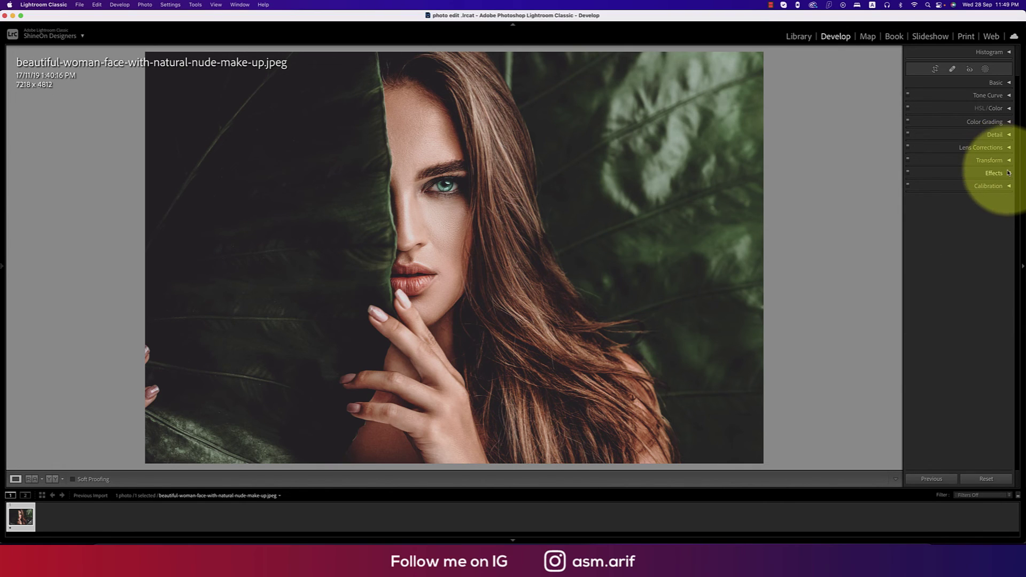
click(1010, 174)
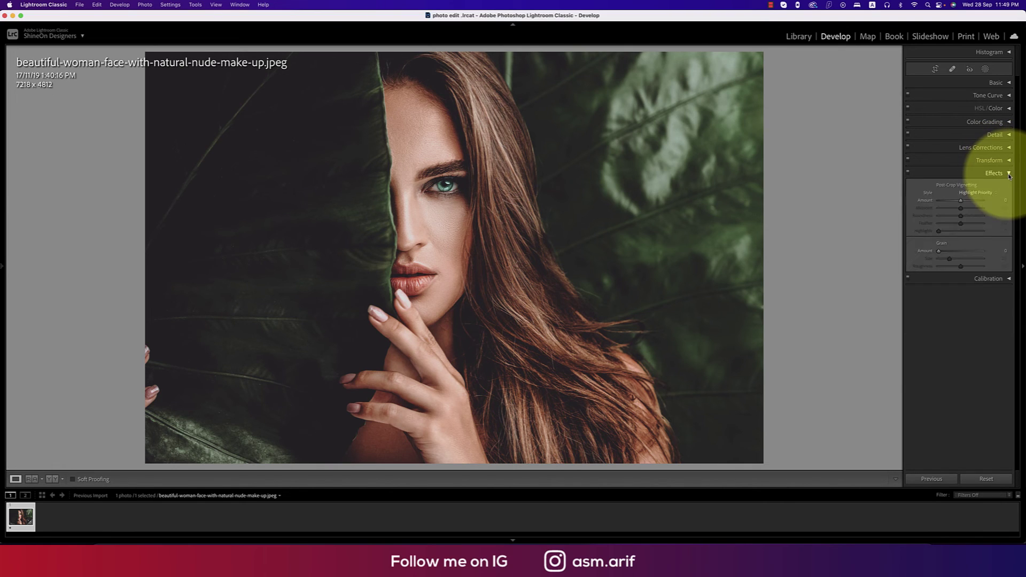
click(1009, 175)
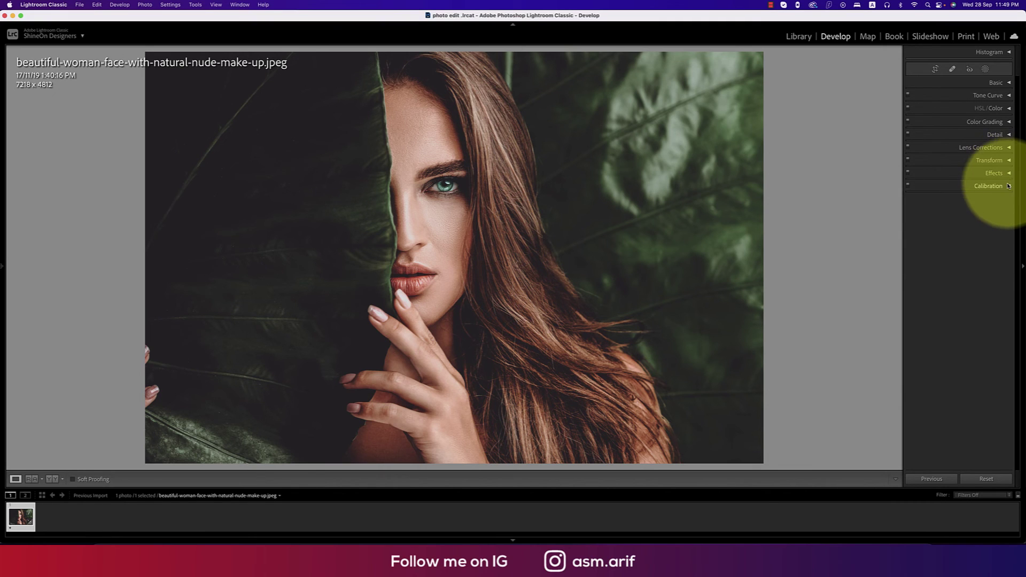
- Examine the Calibration hue and saturation of the red, green and blue primaries, and compare the photo before and after side by side
click(1010, 186)
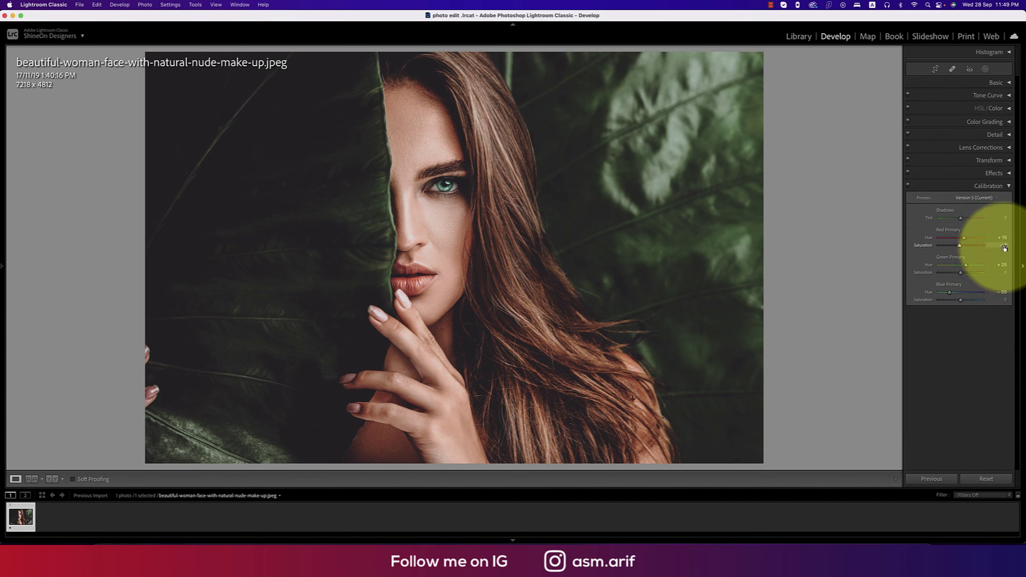
drag(1000, 249, 965, 250)
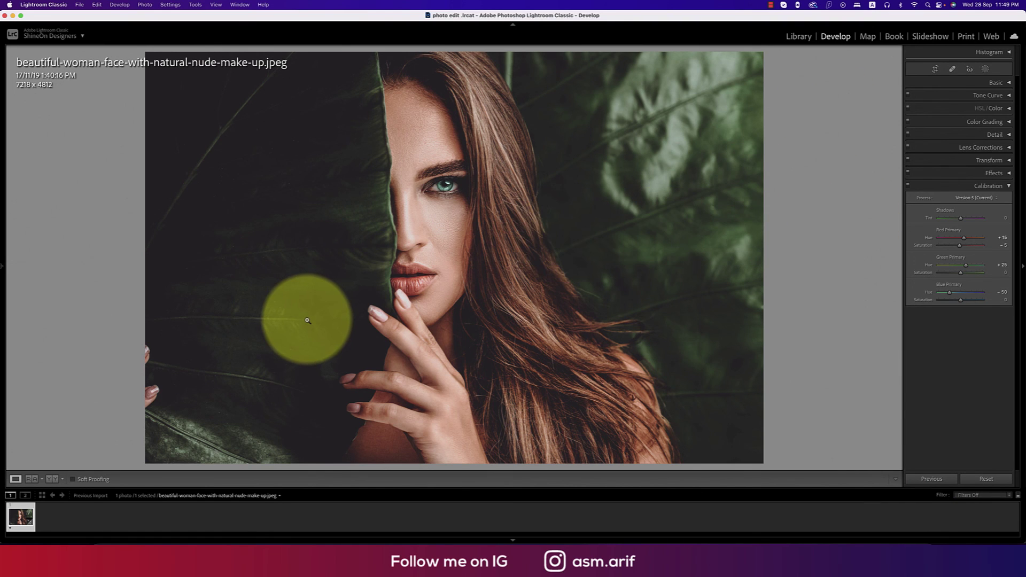
key(y)
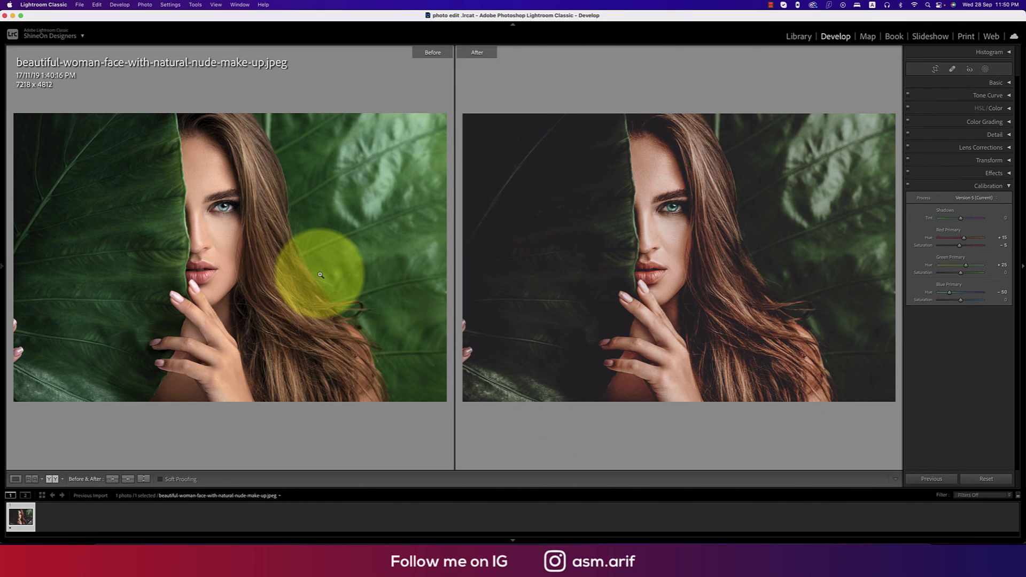
key(y)
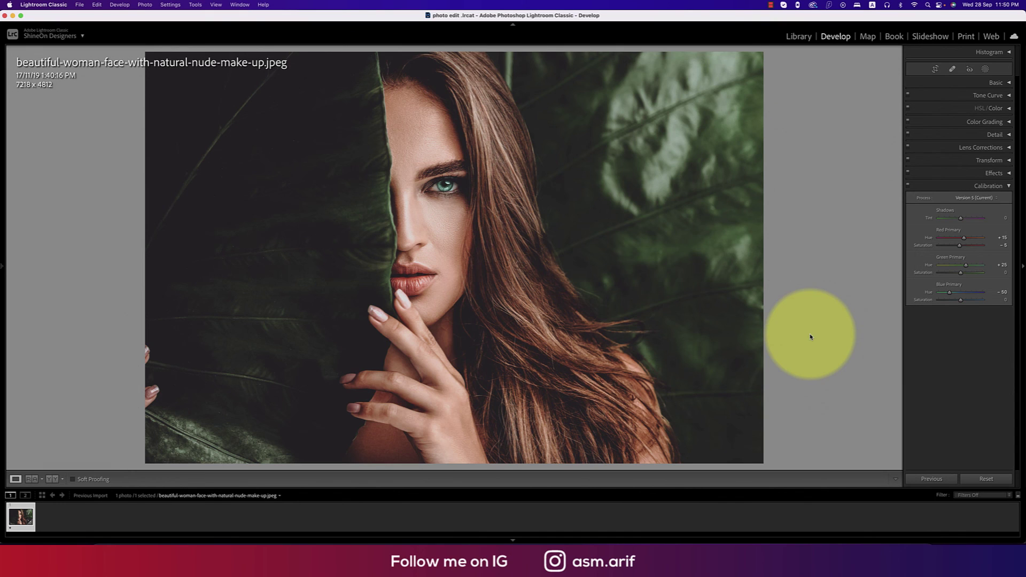